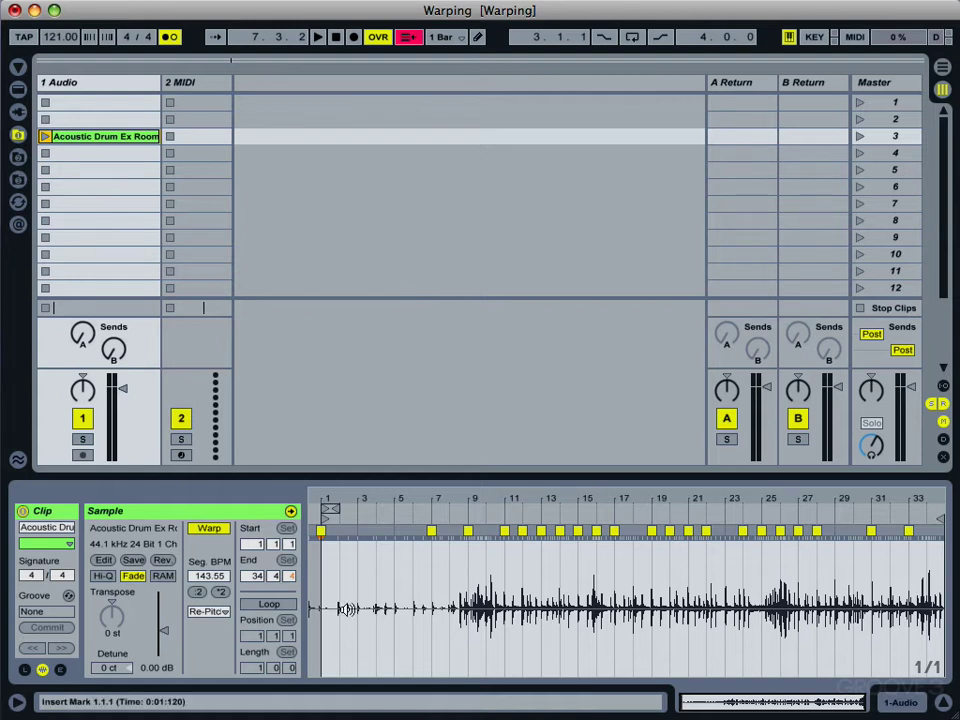
Step: Listen to the drum clip from its beginning and around bar 10 to find the groove's first downbeat
{"action": "left_click", "coordinate": [365, 620]}
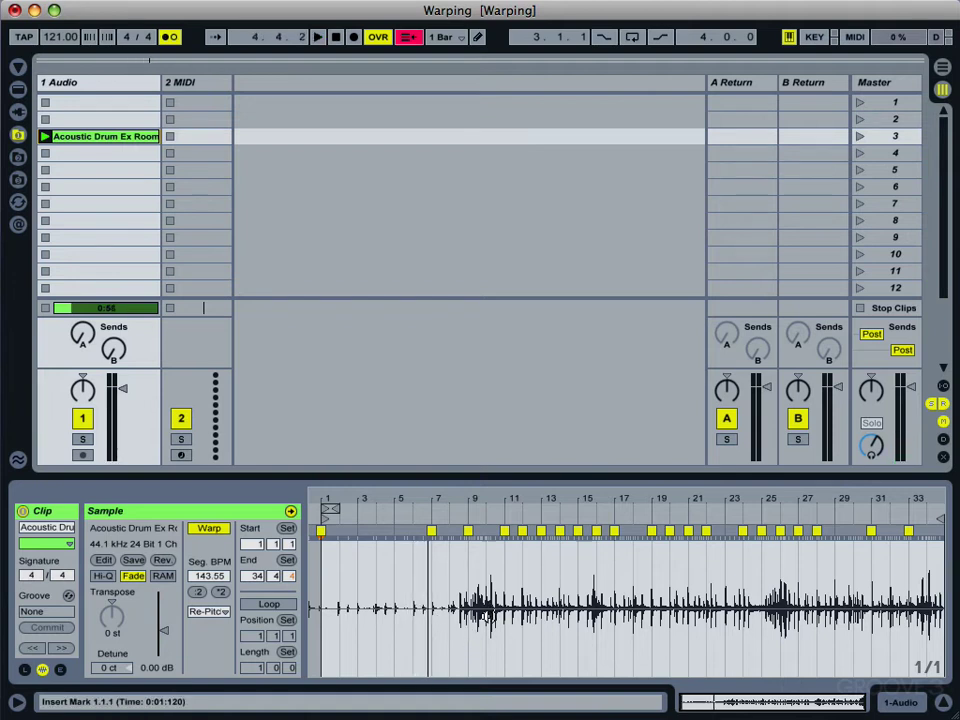
{"action": "left_click", "coordinate": [467, 636]}
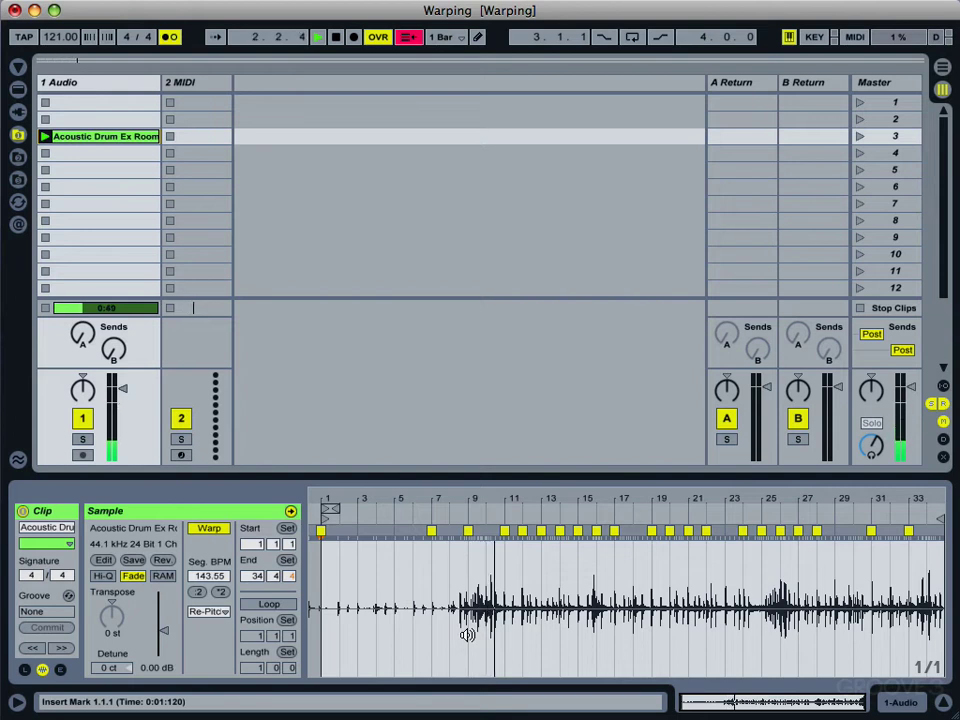
{"action": "key", "text": "space"}
{"action": "left_click_drag", "start_coordinate": [490, 499], "coordinate": [490, 612]}
{"action": "left_click_drag", "start_coordinate": [548, 500], "coordinate": [496, 505]}
{"action": "left_click", "coordinate": [388, 560]}
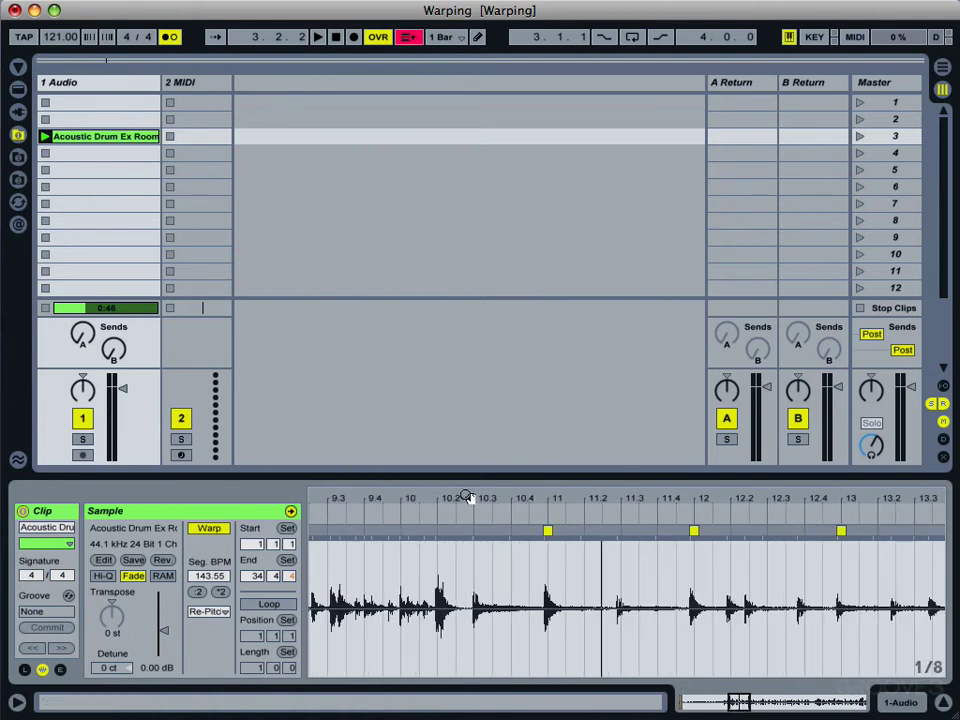
{"action": "left_click", "coordinate": [318, 638]}
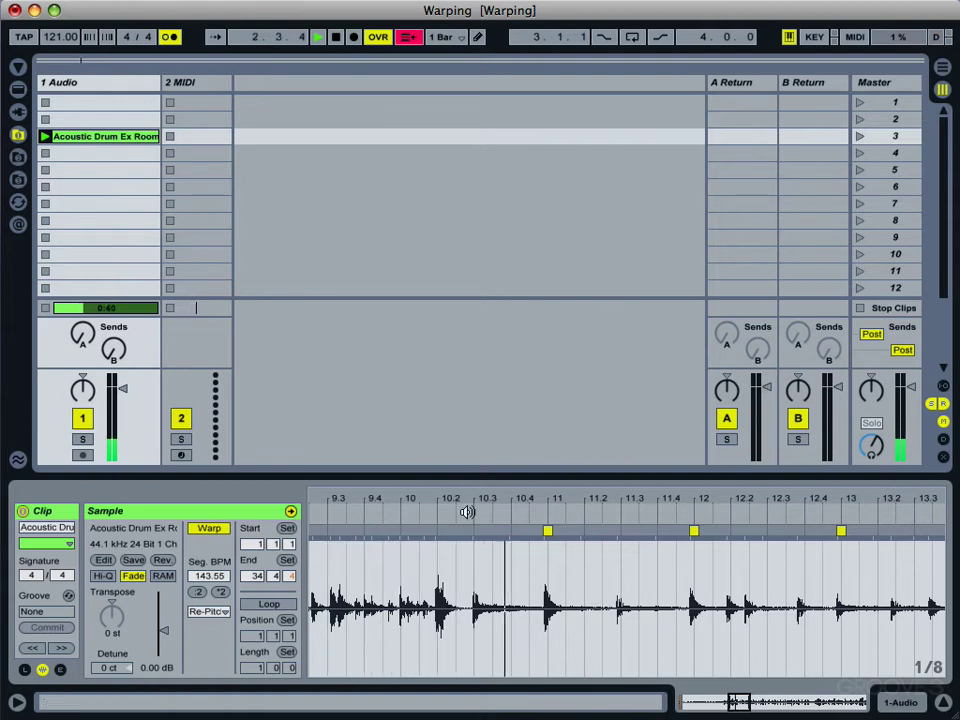
{"action": "key", "text": "space"}
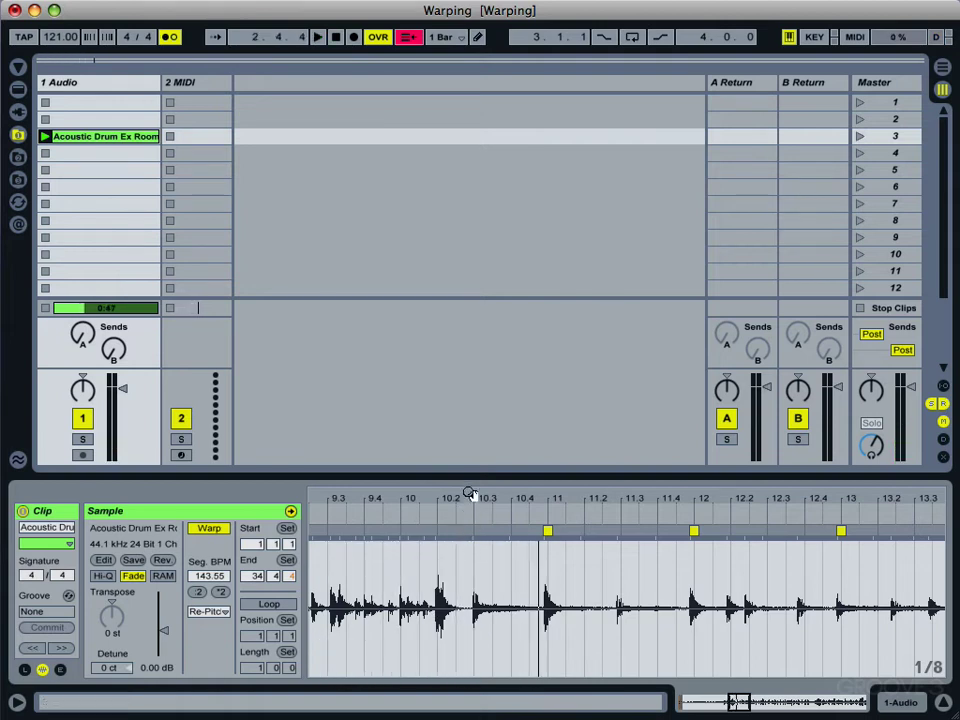
Step: Insert a warp marker on the drum hit just before 10.3 and set 1.1.1 at that marker
{"action": "left_click_drag", "start_coordinate": [469, 491], "coordinate": [497, 542]}
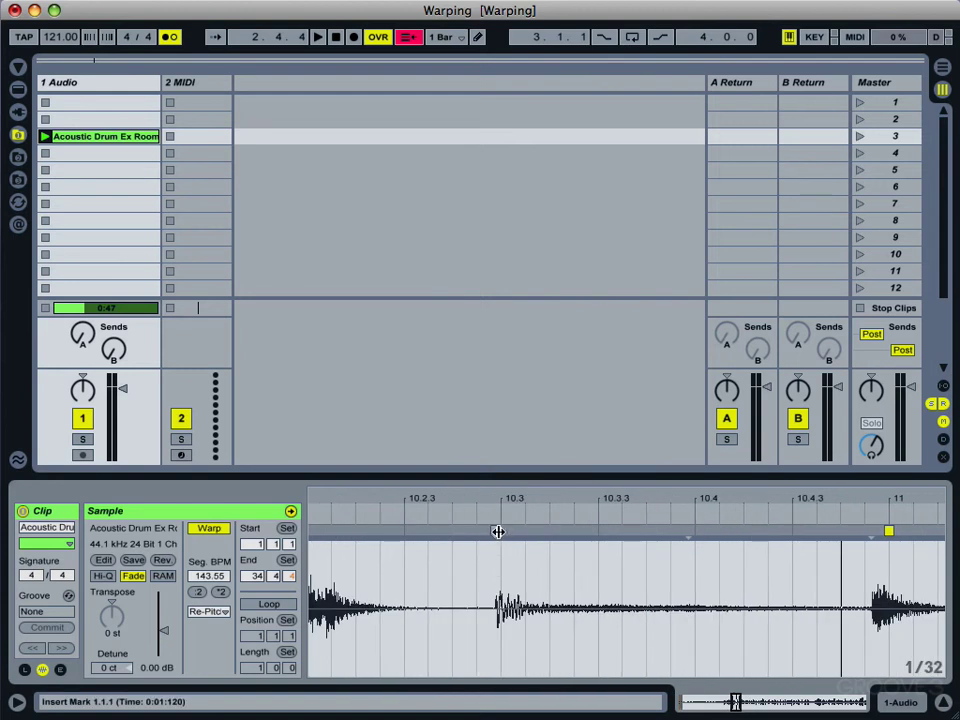
{"action": "double_click", "coordinate": [492, 527]}
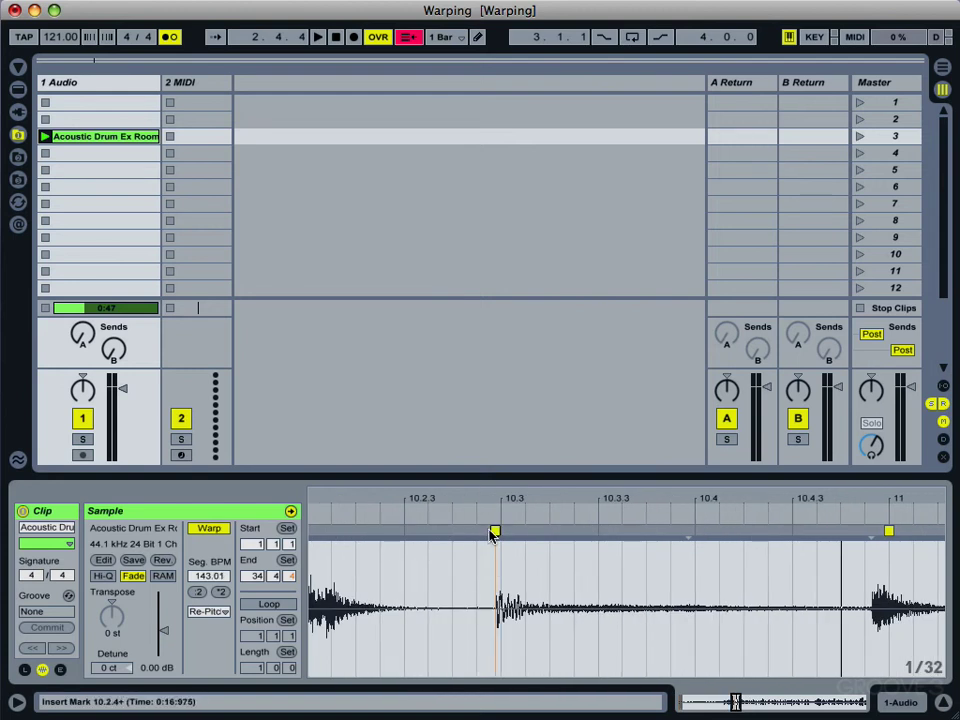
{"action": "right_click", "coordinate": [494, 531]}
{"action": "left_click", "coordinate": [548, 298]}
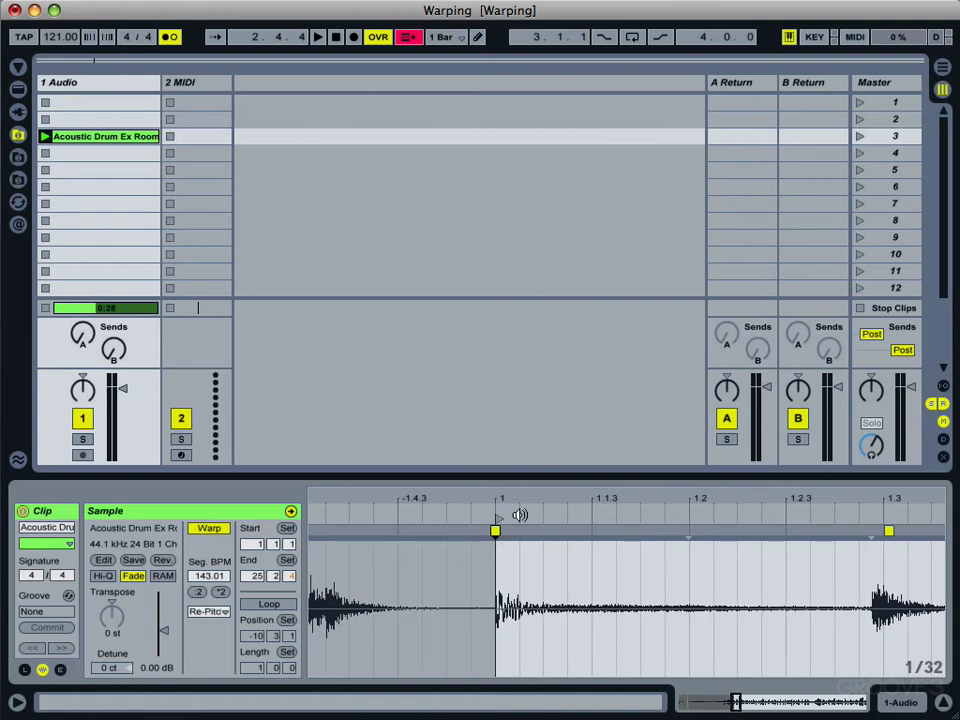
Step: Apply Warp From Here at the 1.1.1 marker to re-warp the rest of the drum clip
{"action": "right_click", "coordinate": [495, 531]}
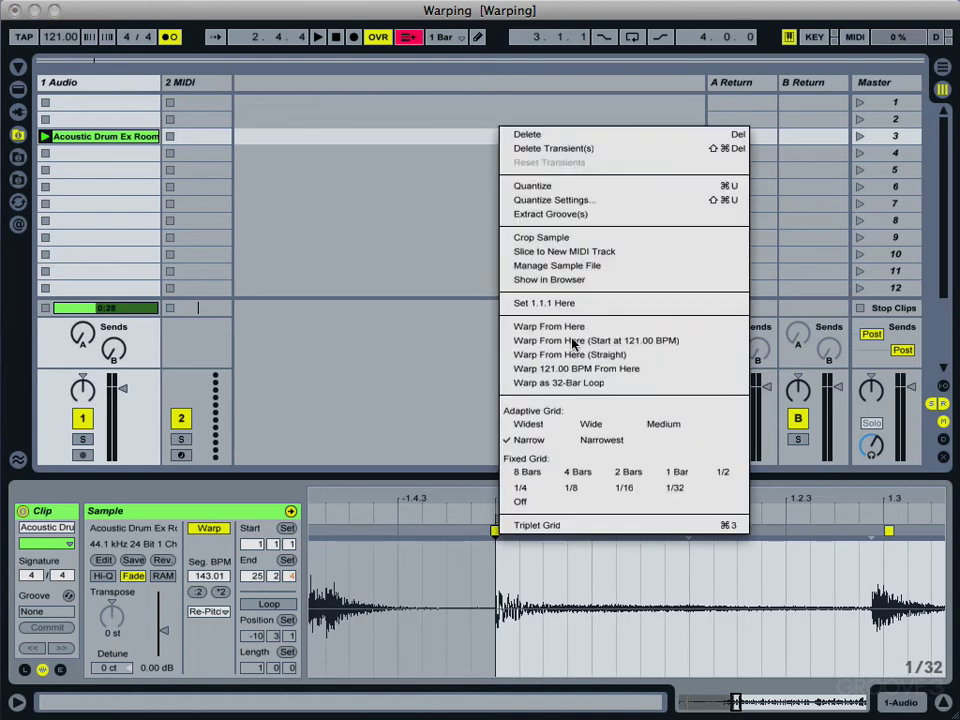
{"action": "left_click", "coordinate": [549, 326]}
{"action": "right_click", "coordinate": [495, 531]}
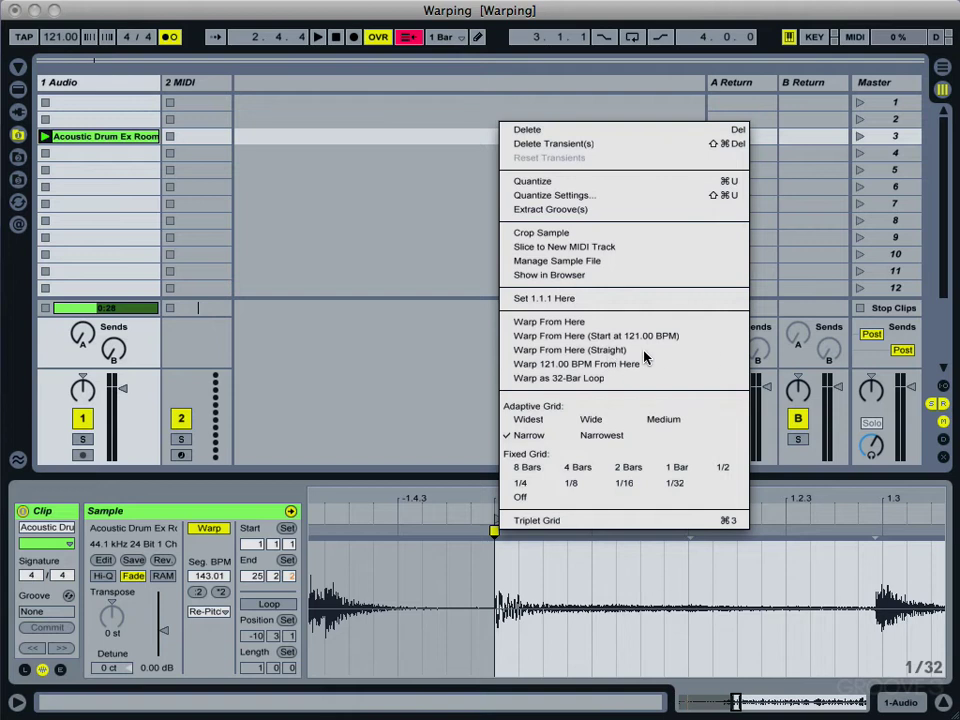
{"action": "left_click", "coordinate": [441, 474]}
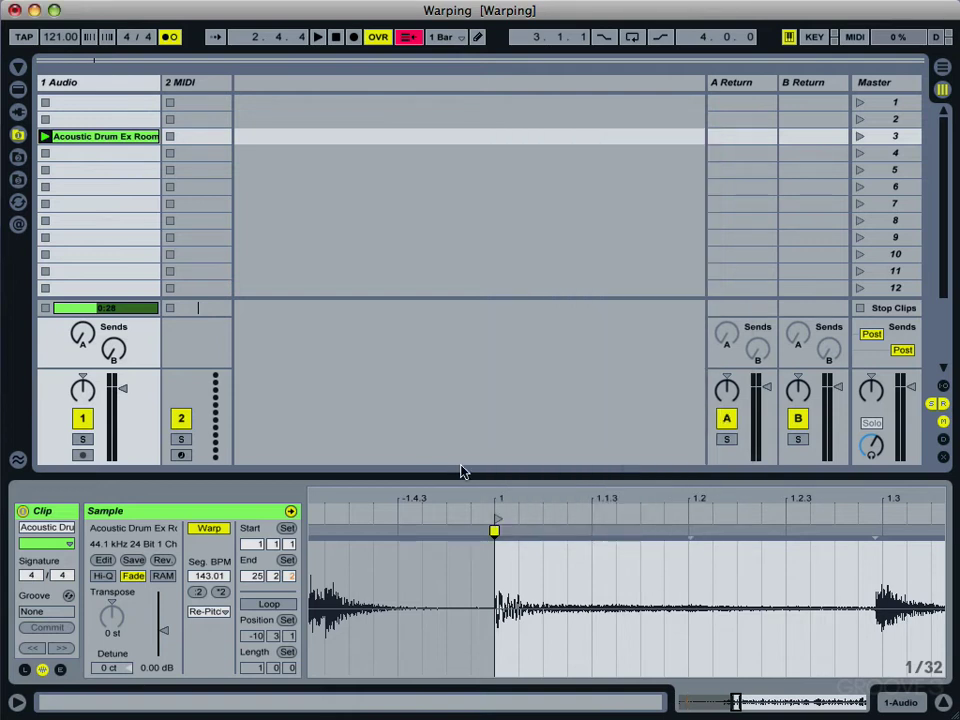
Step: Play the re-warped clip from 1.1.1 to about bar 5 and compare the drum hits with the grid
{"action": "left_click", "coordinate": [492, 665]}
{"action": "left_click_drag", "start_coordinate": [542, 499], "coordinate": [549, 440]}
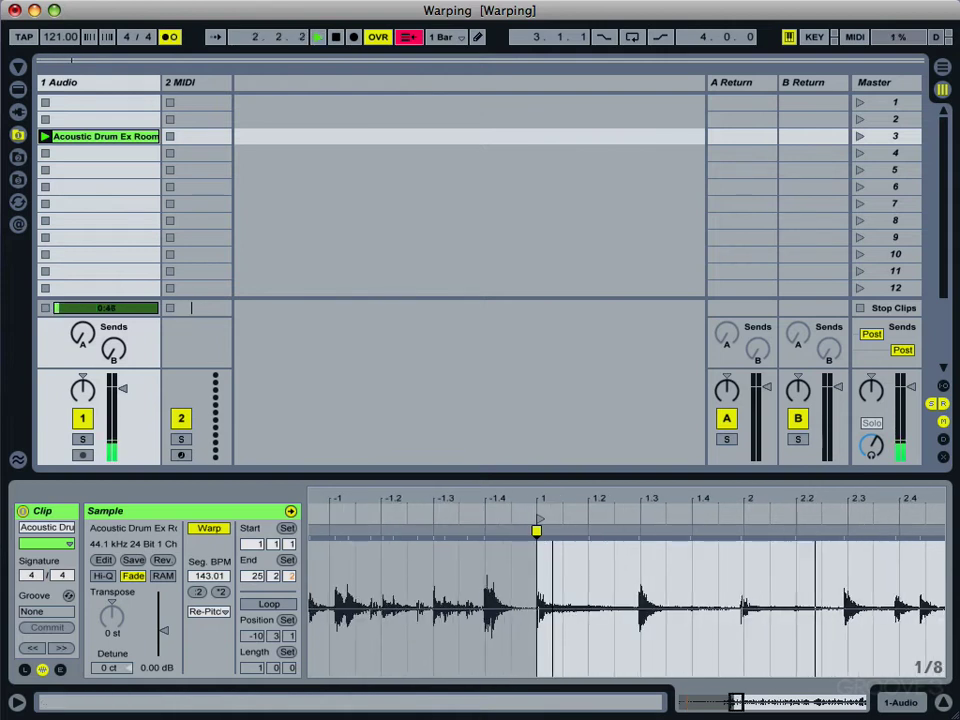
{"action": "mouse_move", "coordinate": [549, 499]}
{"action": "left_mouse_down"}
{"action": "mouse_move", "coordinate": [368, 490]}
{"action": "mouse_move", "coordinate": [369, 470]}
{"action": "left_mouse_up"}
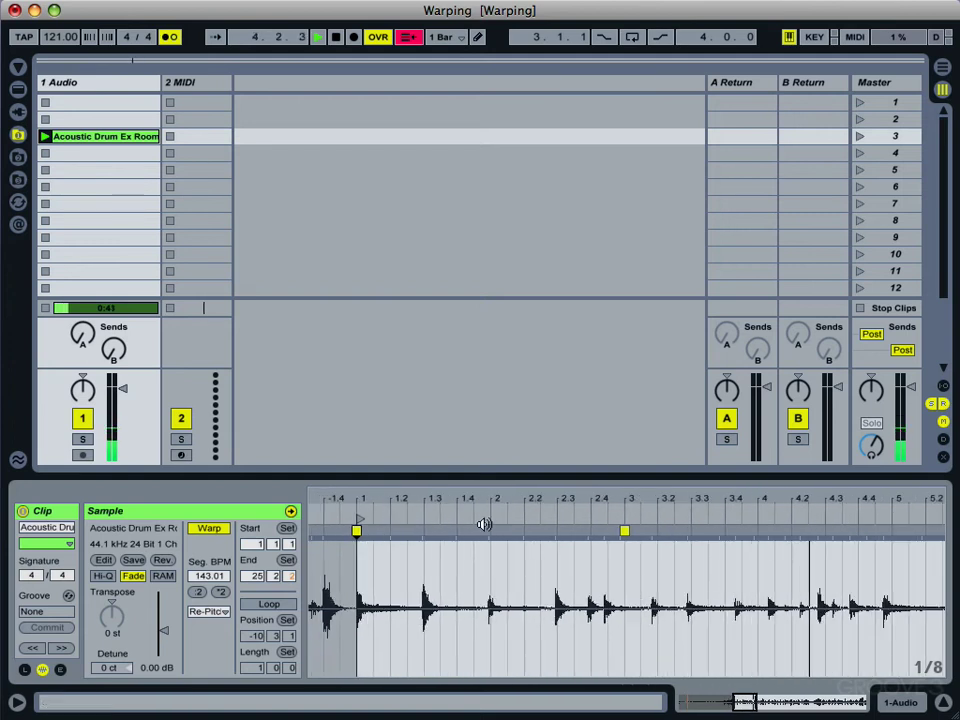
{"action": "double_click", "coordinate": [625, 530]}
{"action": "key", "text": "space"}
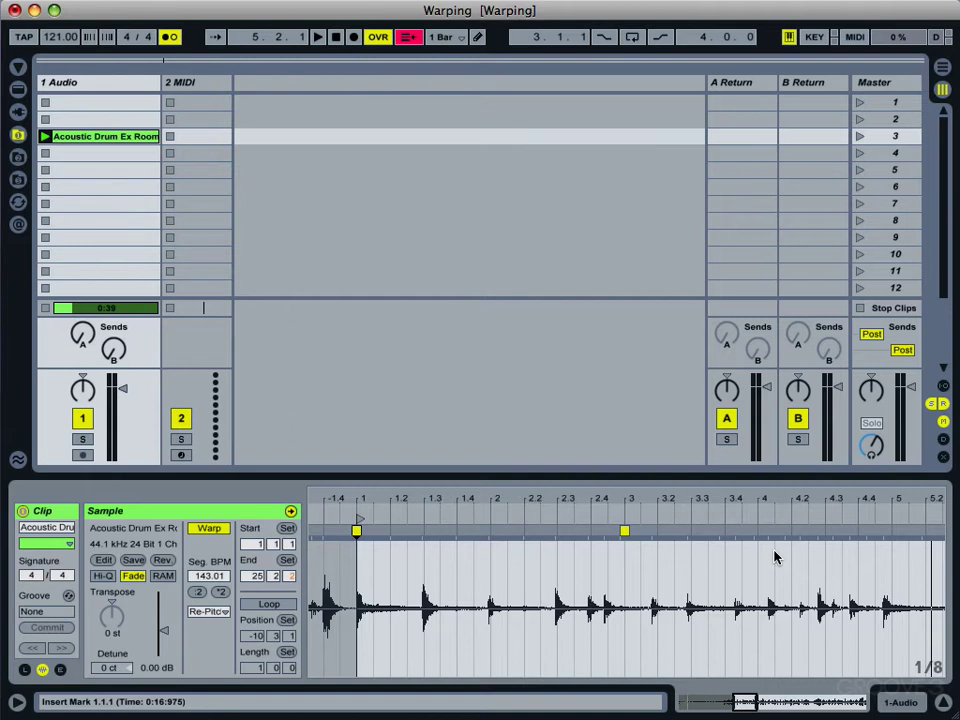
Step: Halve the clip's segment BPM to 71.51 and play it from the start marker to check the timing
{"action": "left_click", "coordinate": [200, 594]}
{"action": "left_click_drag", "start_coordinate": [491, 499], "coordinate": [491, 460]}
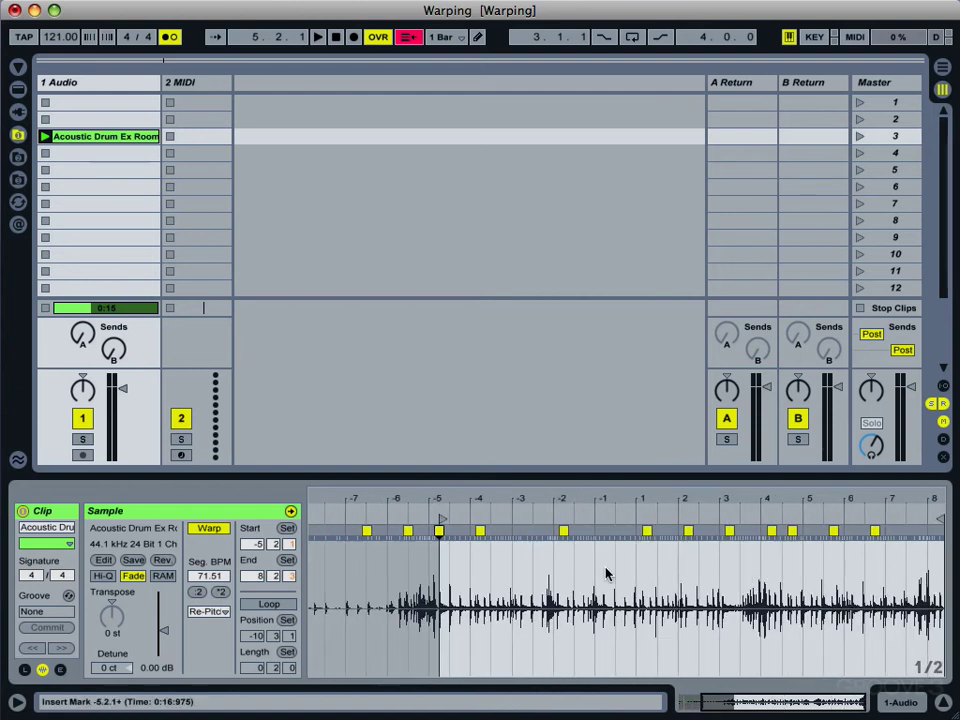
{"action": "left_click", "coordinate": [437, 660]}
{"action": "left_click_drag", "start_coordinate": [474, 497], "coordinate": [474, 520]}
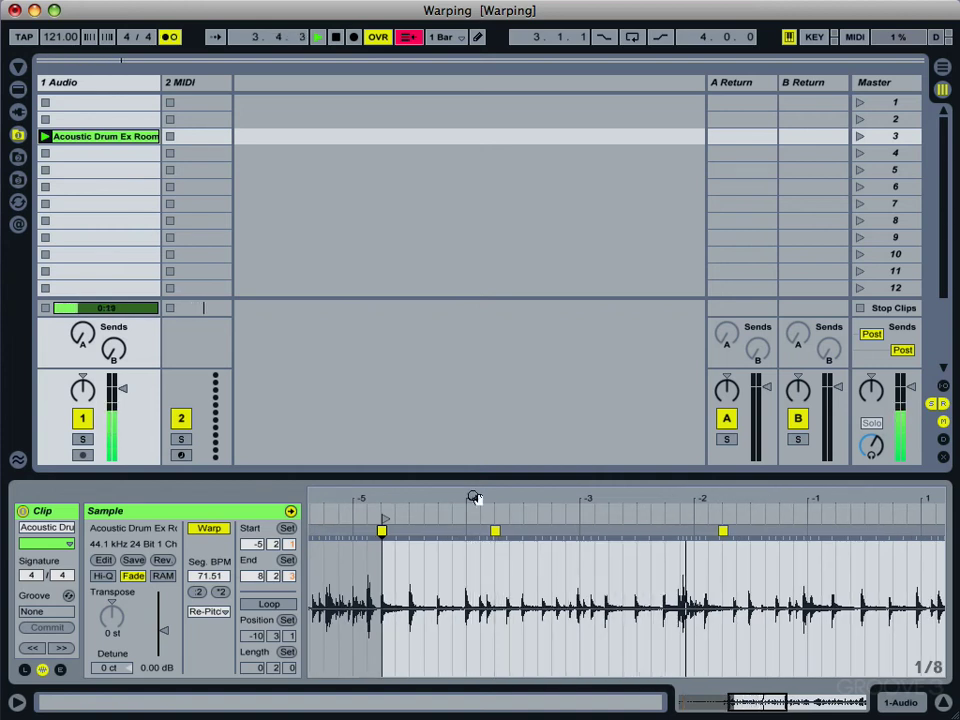
{"action": "key", "text": "space"}
{"action": "left_click_drag", "start_coordinate": [474, 497], "coordinate": [474, 485]}
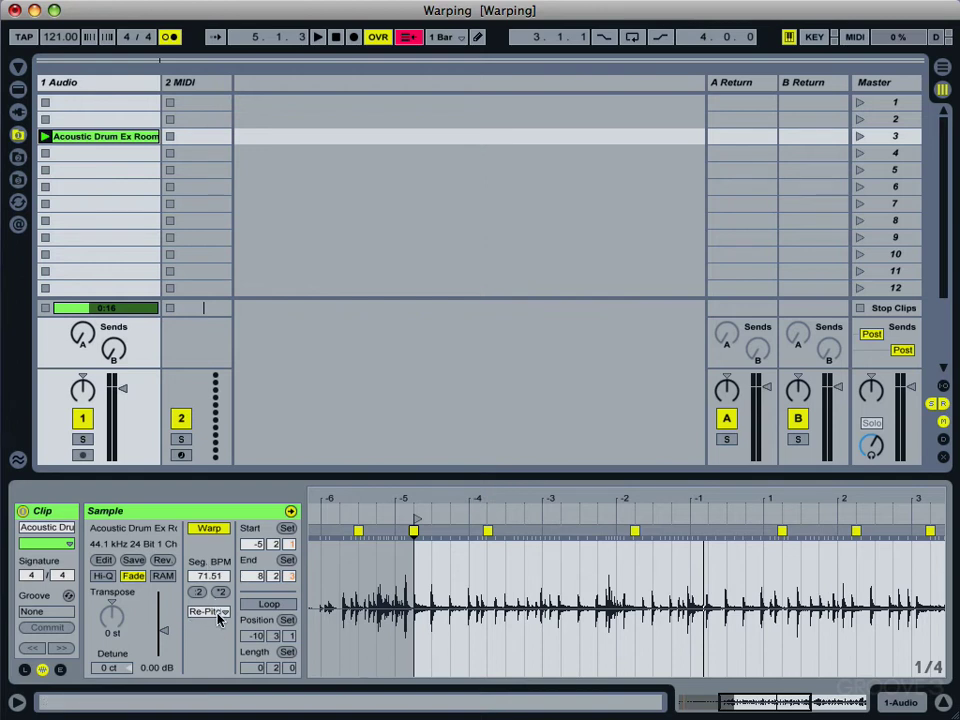
Step: Set 1.1.1 at the warp marker on the downbeat hit at -5.2
{"action": "key", "text": "plus"}
{"action": "key", "text": "plus"}
{"action": "key", "text": "plus"}
{"action": "key", "text": "plus"}
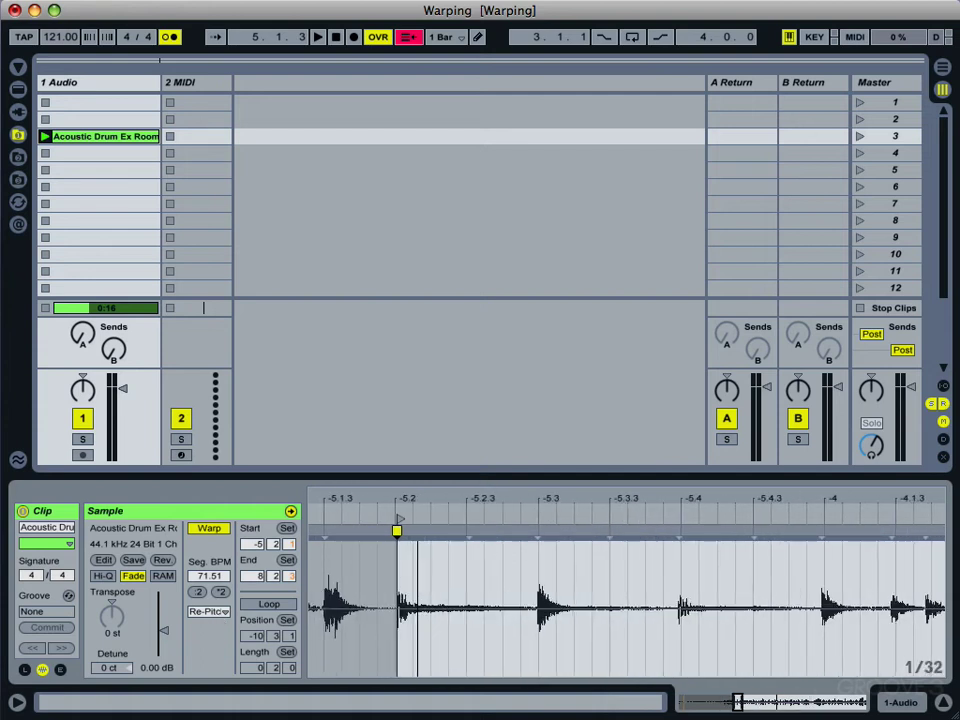
{"action": "key", "text": "minus"}
{"action": "key", "text": "minus"}
{"action": "key", "text": "minus"}
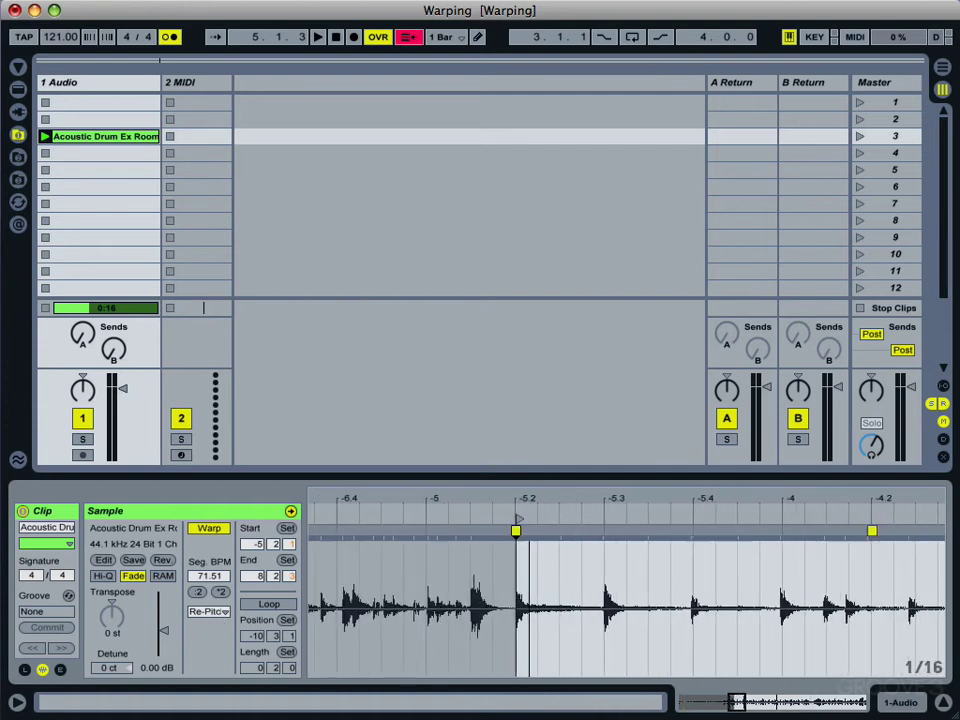
{"action": "key", "text": "plus"}
{"action": "key", "text": "plus"}
{"action": "key", "text": "plus"}
{"action": "key", "text": "plus"}
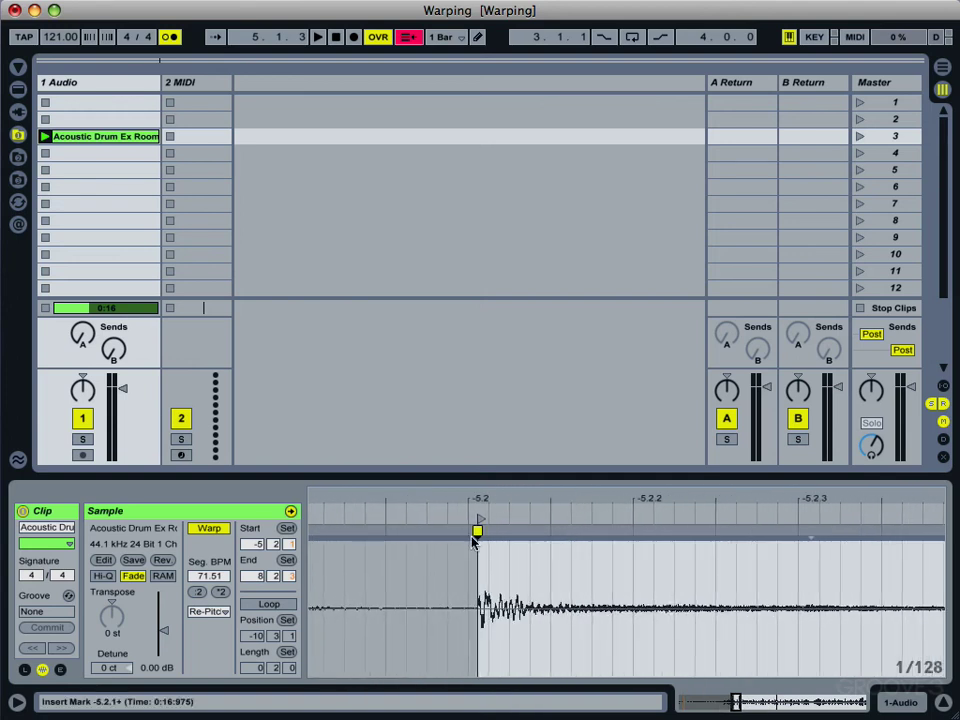
{"action": "right_click", "coordinate": [477, 531]}
{"action": "left_click", "coordinate": [520, 304]}
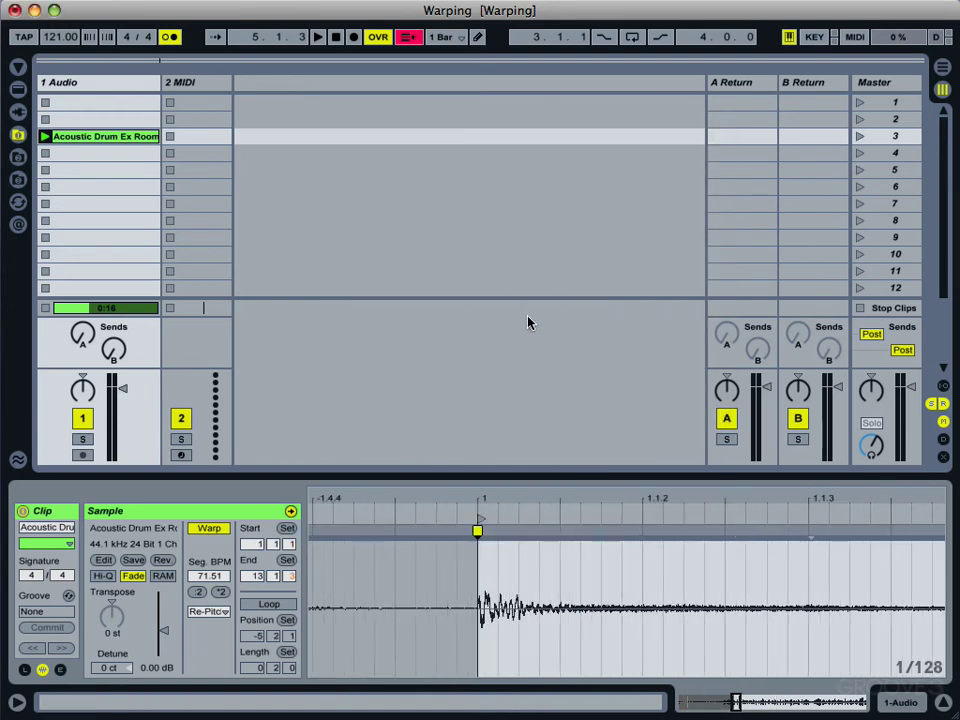
Step: Play the clip repeatedly from 1.1.1 to check how bars 1 to 3 line up with the warp markers
{"action": "key", "text": "minus"}
{"action": "key", "text": "minus"}
{"action": "key", "text": "minus"}
{"action": "left_click", "coordinate": [518, 661]}
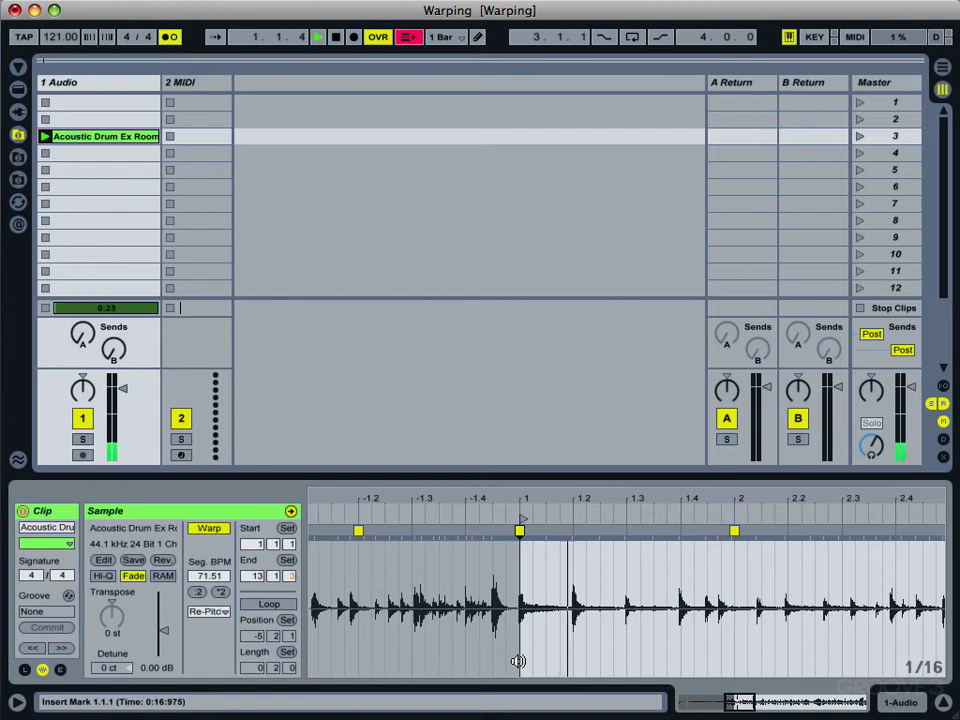
{"action": "left_click_drag", "start_coordinate": [541, 501], "coordinate": [541, 485]}
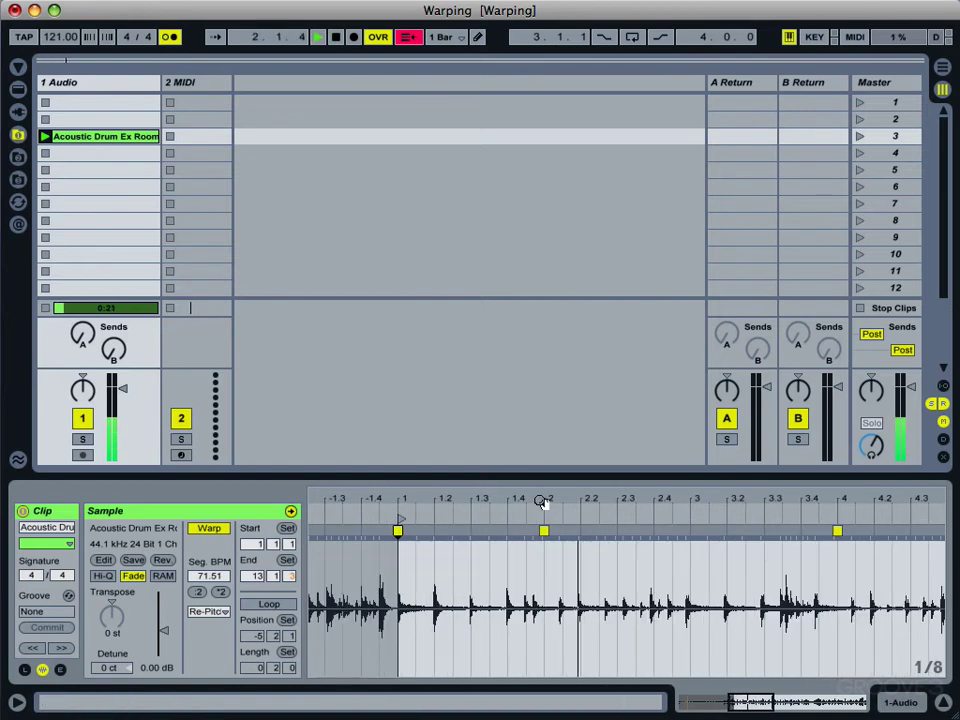
{"action": "key", "text": "space"}
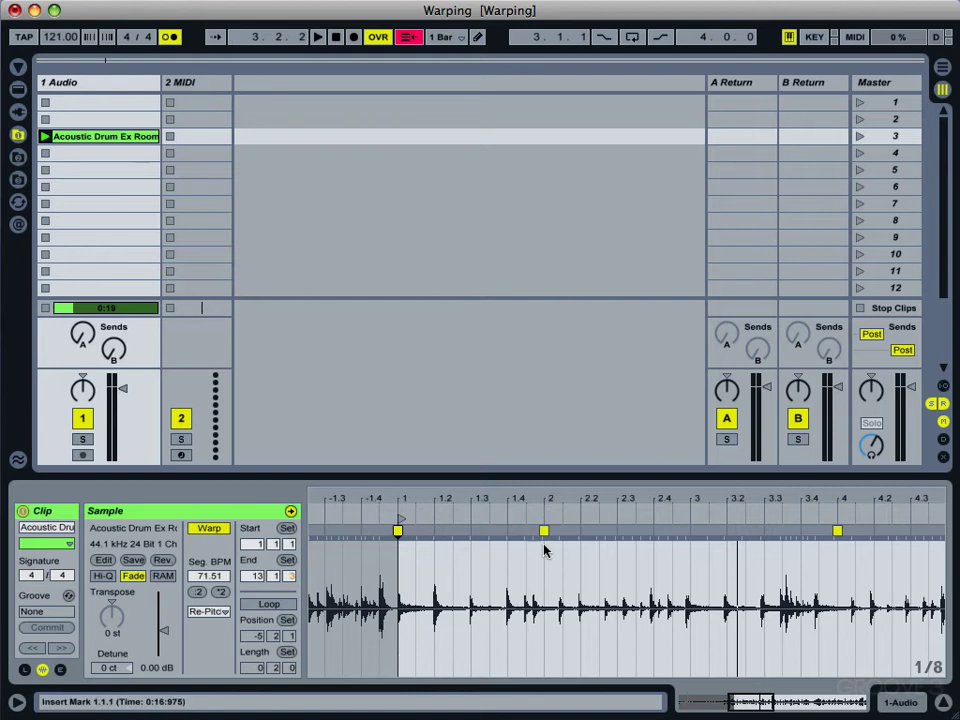
{"action": "key", "text": "space"}
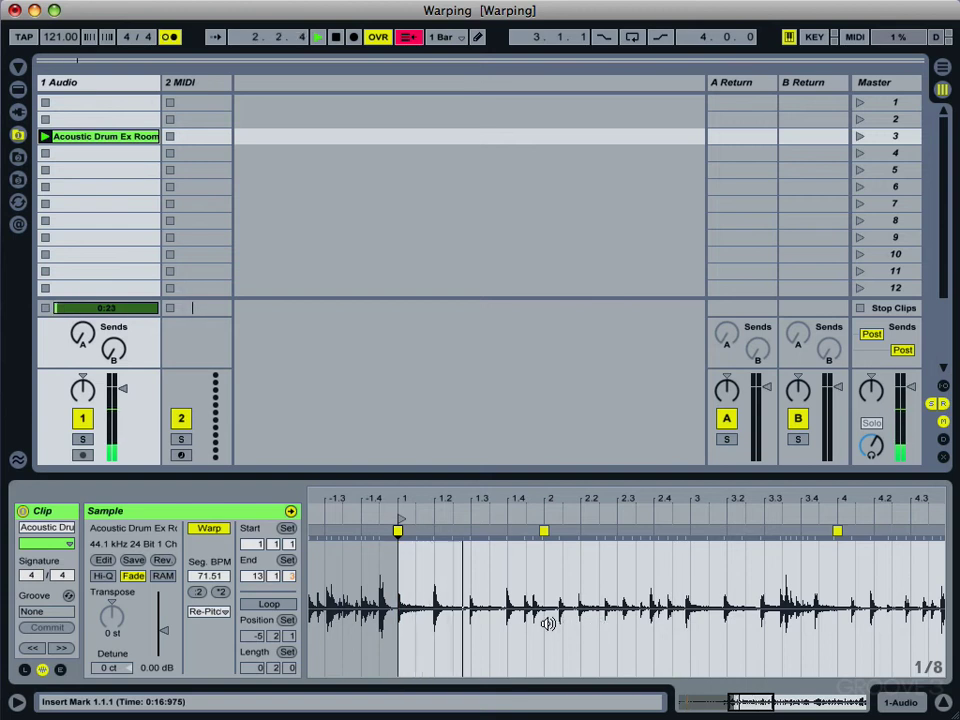
{"action": "key", "text": "space"}
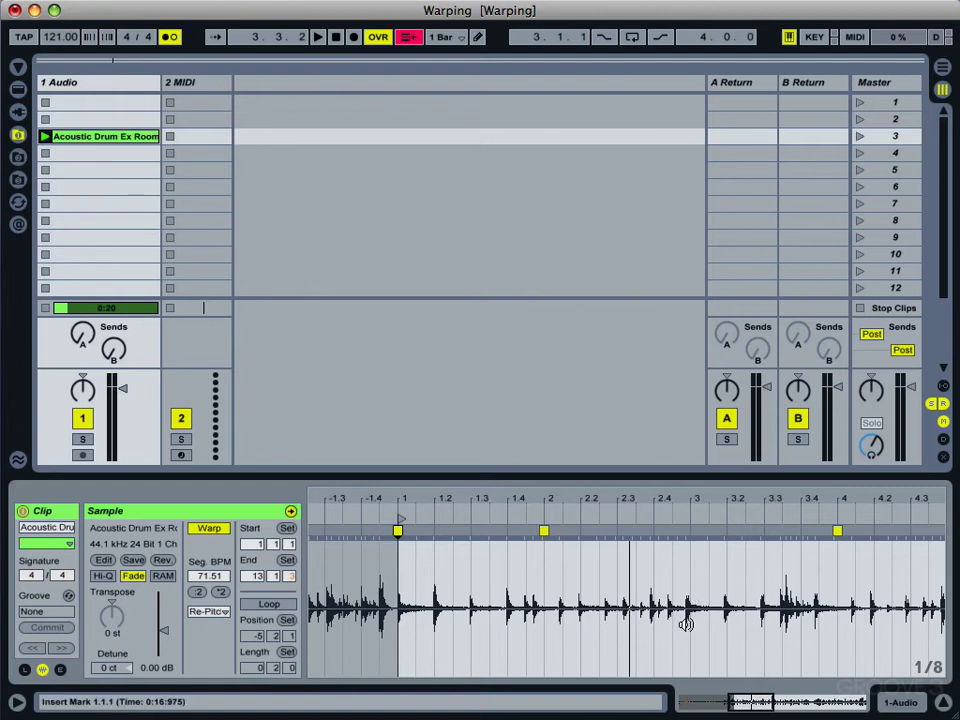
{"action": "key", "text": "space"}
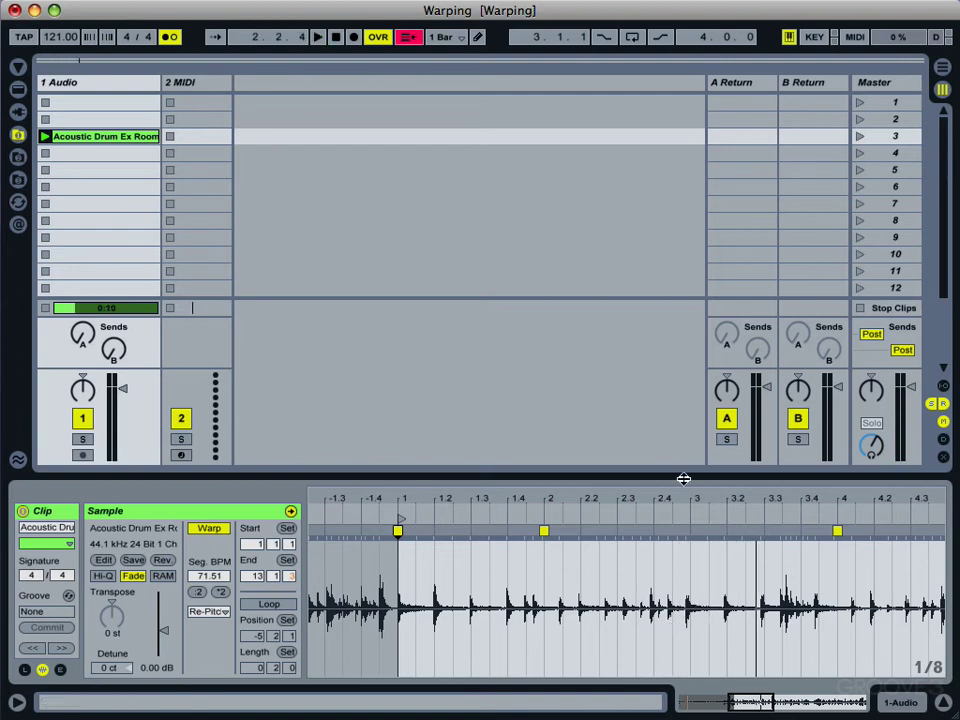
Step: Delete the warp marker at bar 2 and all warp markers from 4.1.1 to 11.3.1
{"action": "mouse_move", "coordinate": [700, 500]}
{"action": "left_mouse_down"}
{"action": "mouse_move", "coordinate": [702, 512]}
{"action": "mouse_move", "coordinate": [704, 500]}
{"action": "left_mouse_up"}
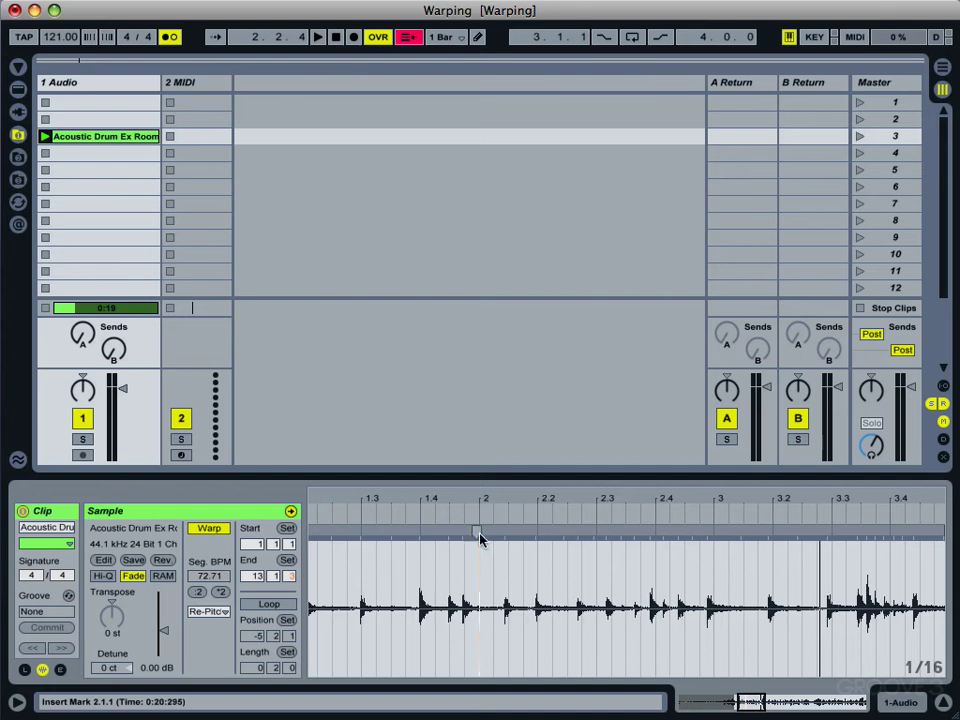
{"action": "mouse_move", "coordinate": [735, 497]}
{"action": "left_mouse_down"}
{"action": "mouse_move", "coordinate": [735, 462]}
{"action": "mouse_move", "coordinate": [780, 462]}
{"action": "left_mouse_up"}
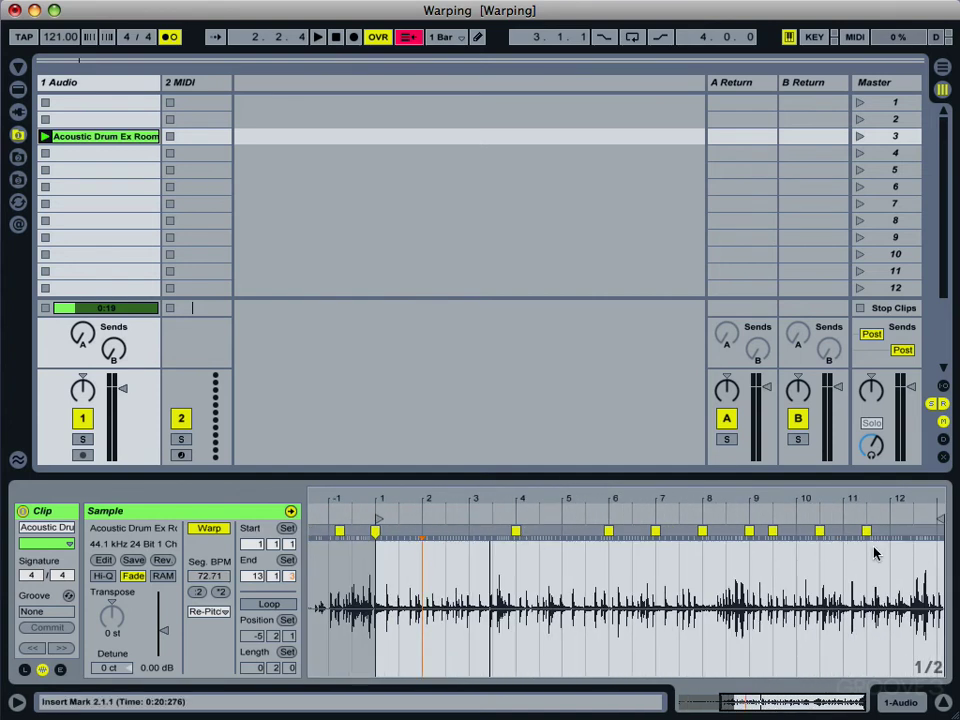
{"action": "double_click", "coordinate": [516, 530]}
{"action": "double_click", "coordinate": [516, 530]}
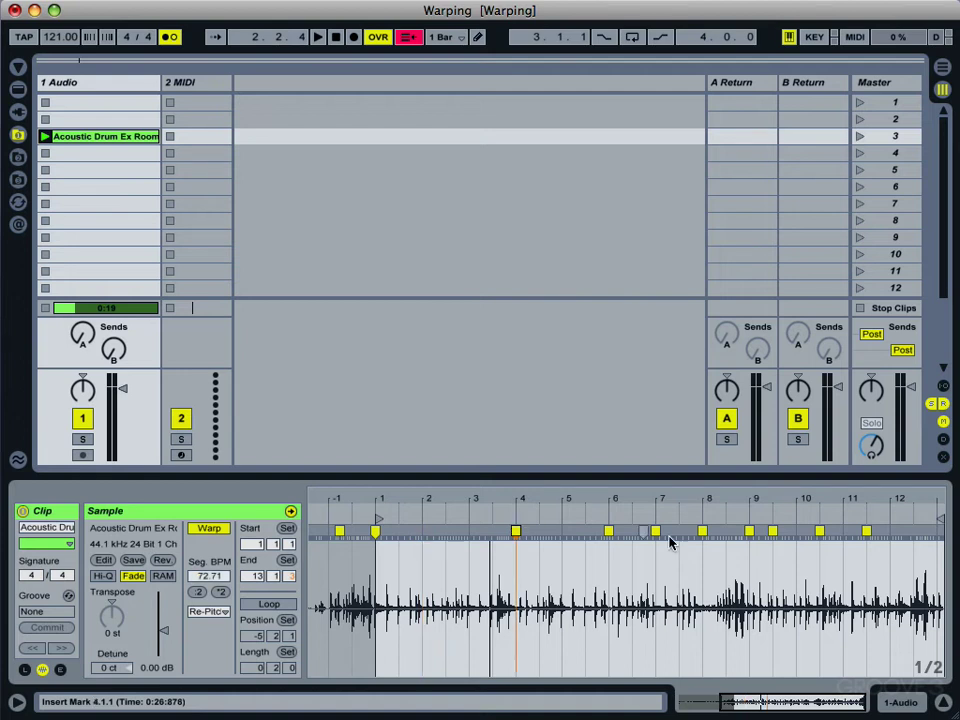
{"action": "left_click", "coordinate": [868, 531], "text": "shift"}
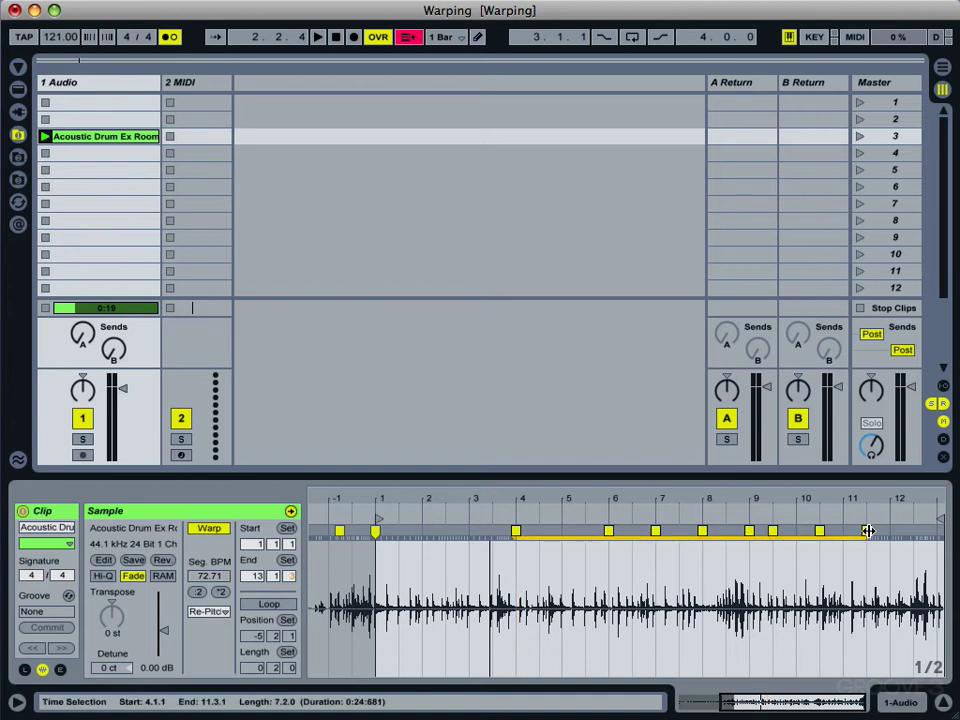
{"action": "key", "text": "Delete"}
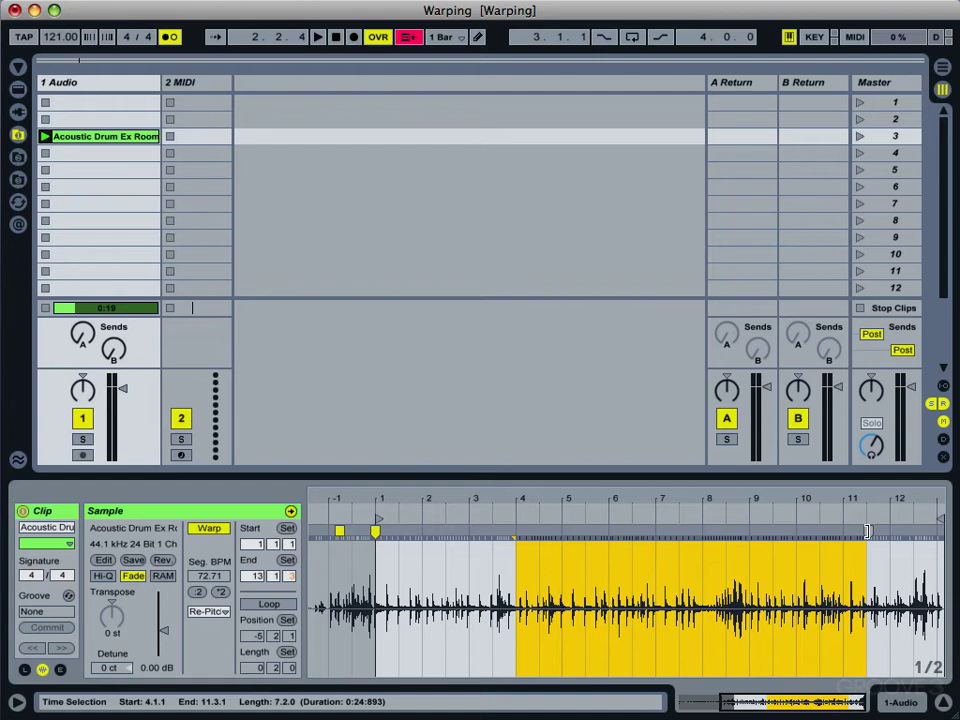
{"action": "left_click_drag", "start_coordinate": [470, 499], "coordinate": [472, 588]}
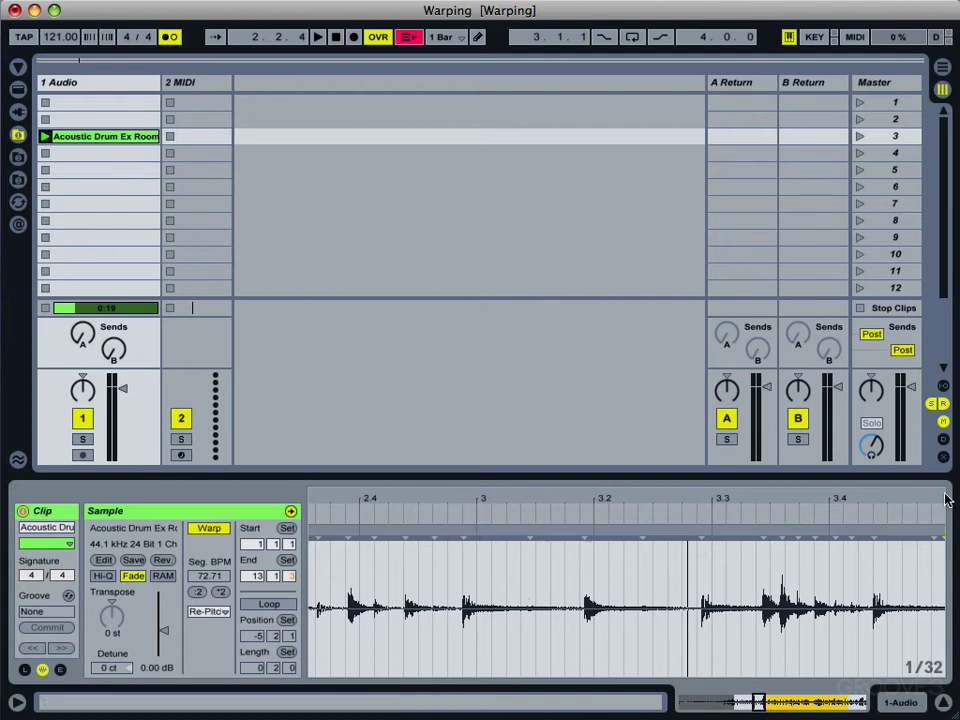
{"action": "left_click_drag", "start_coordinate": [693, 502], "coordinate": [690, 470]}
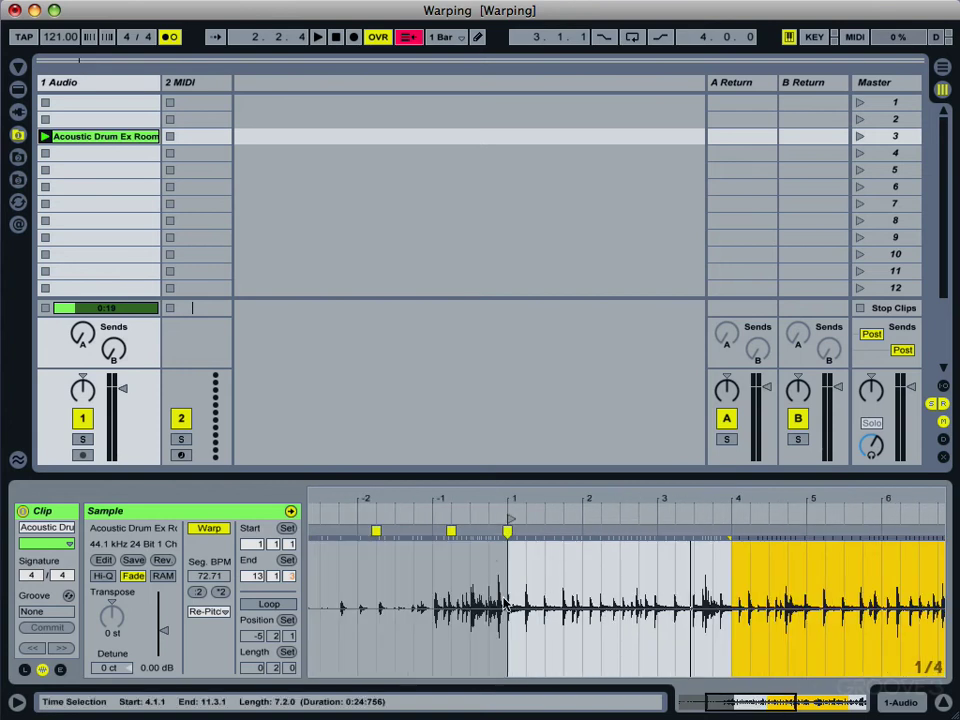
{"action": "left_click_drag", "start_coordinate": [765, 512], "coordinate": [829, 567]}
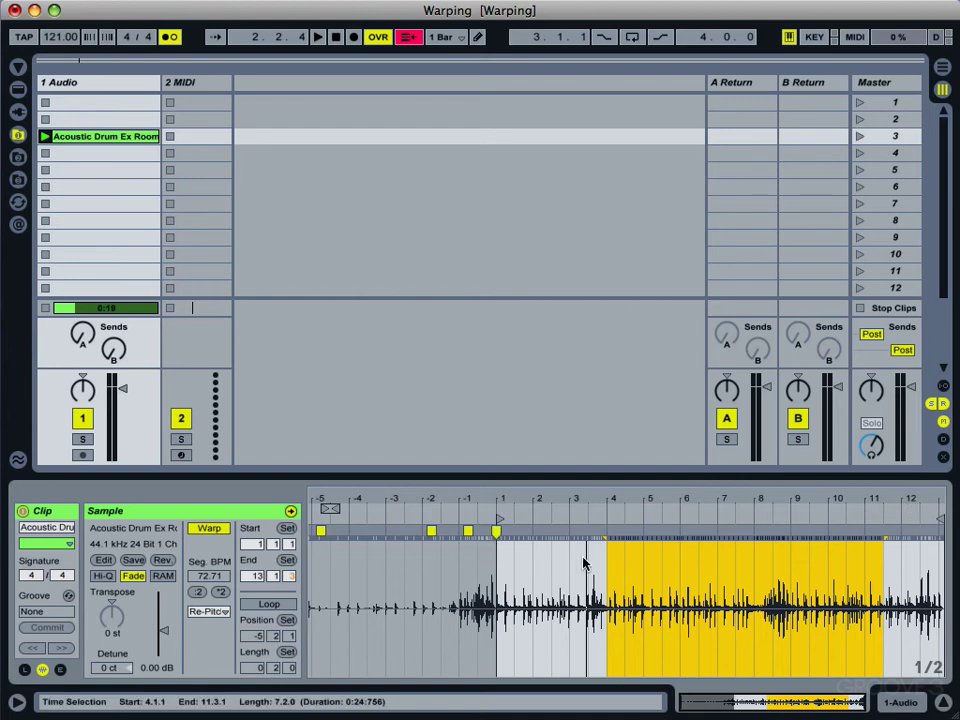
Step: Add a warp marker on the hit just before bar 3 and align it to 3.1.1
{"action": "left_click_drag", "start_coordinate": [568, 499], "coordinate": [501, 500]}
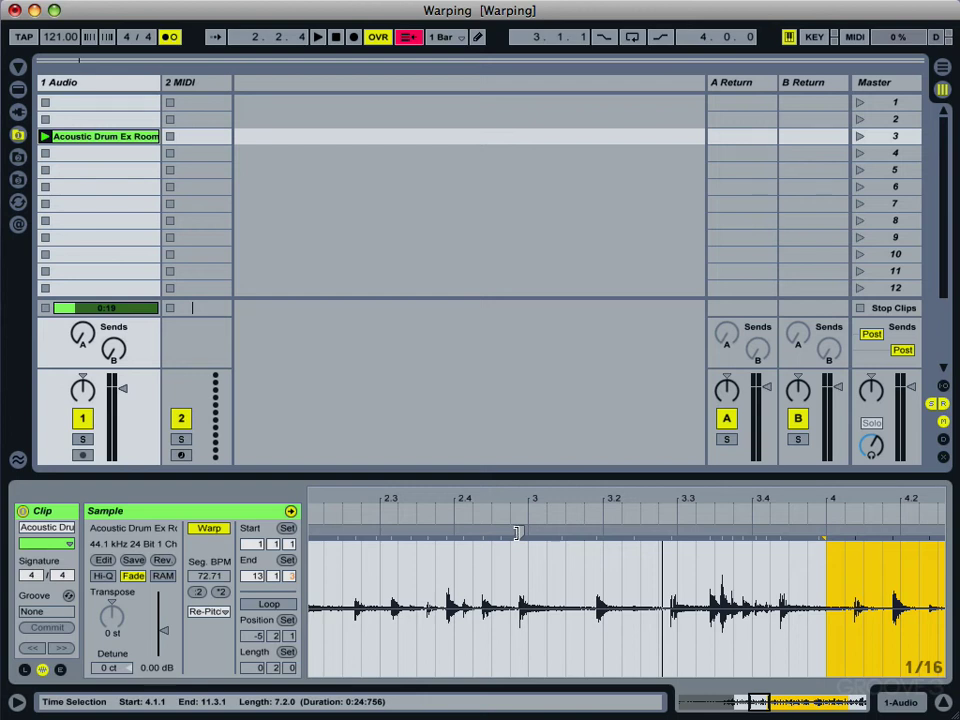
{"action": "left_click_drag", "start_coordinate": [514, 499], "coordinate": [581, 658]}
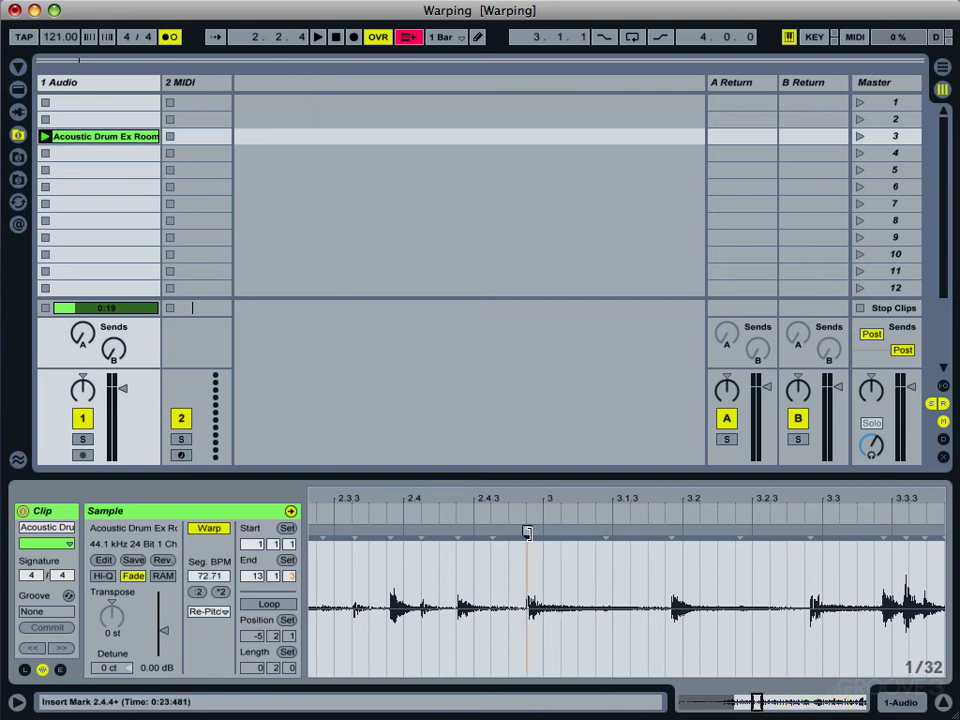
{"action": "left_click_drag", "start_coordinate": [527, 536], "coordinate": [543, 536]}
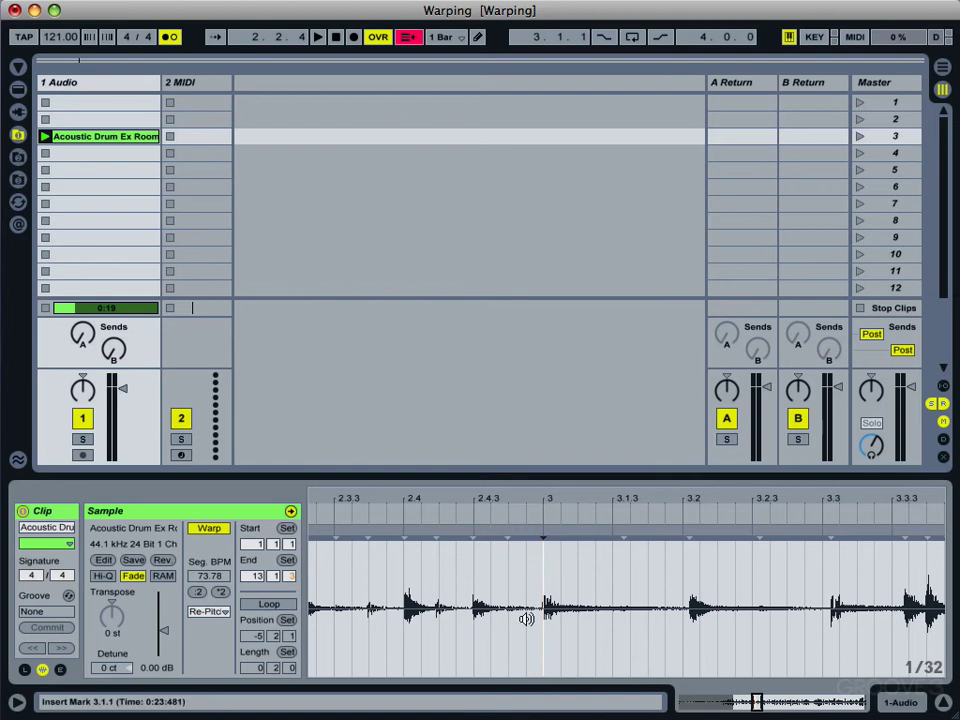
{"action": "double_click", "coordinate": [542, 530]}
Step: Loop the clip from 1.1.1 to 3.1.1 and play the loop to check its timing
{"action": "left_click_drag", "start_coordinate": [499, 498], "coordinate": [810, 400]}
{"action": "left_click_drag", "start_coordinate": [438, 565], "coordinate": [828, 569]}
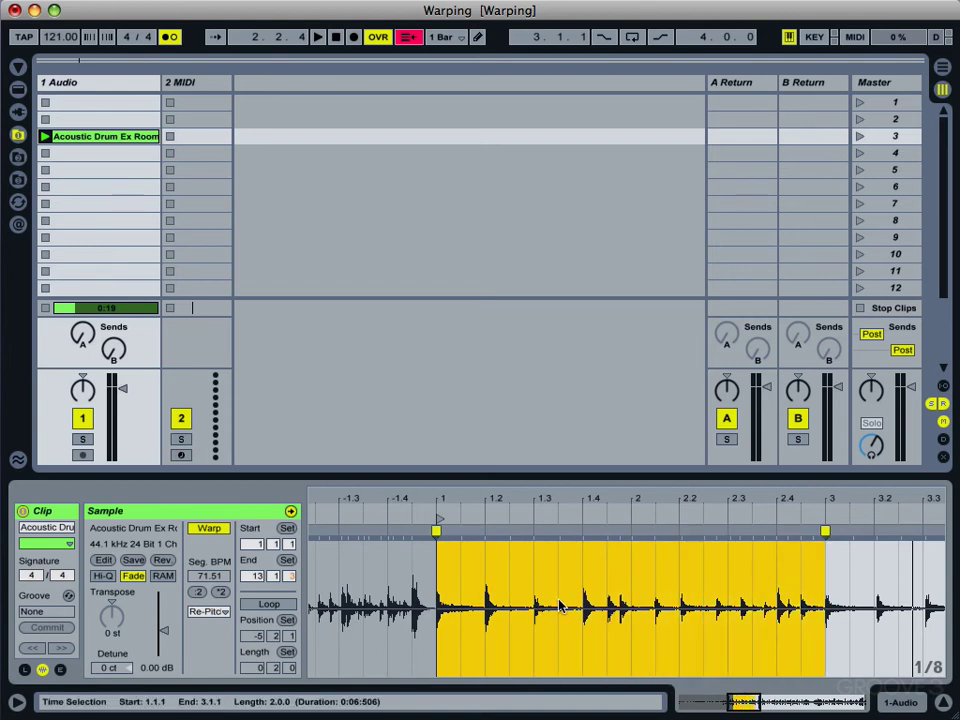
{"action": "key", "text": "super+l"}
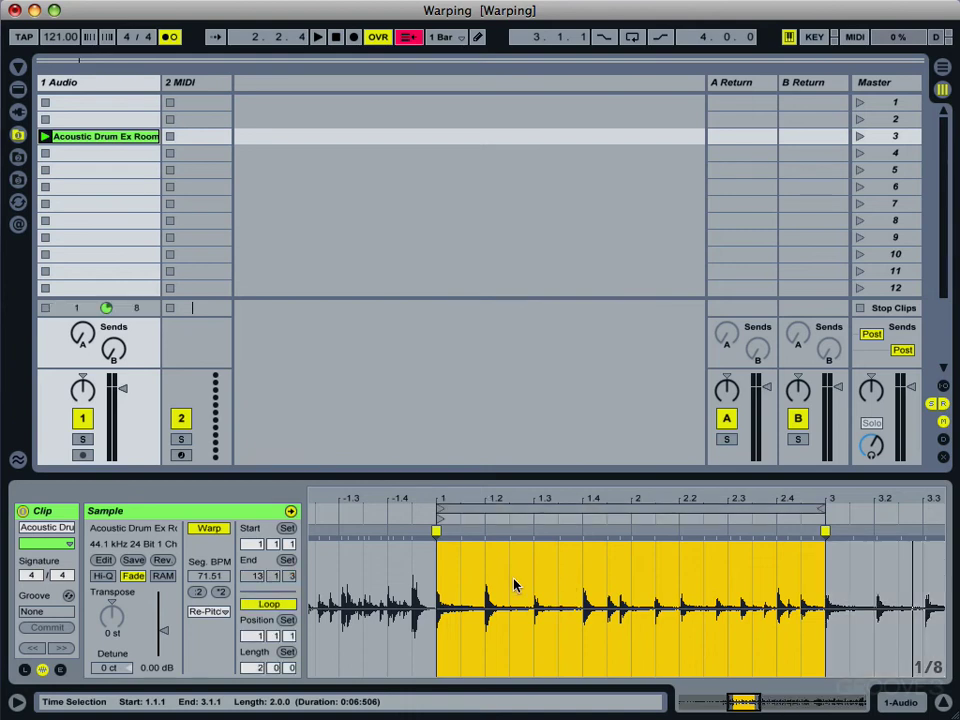
{"action": "key", "text": "space"}
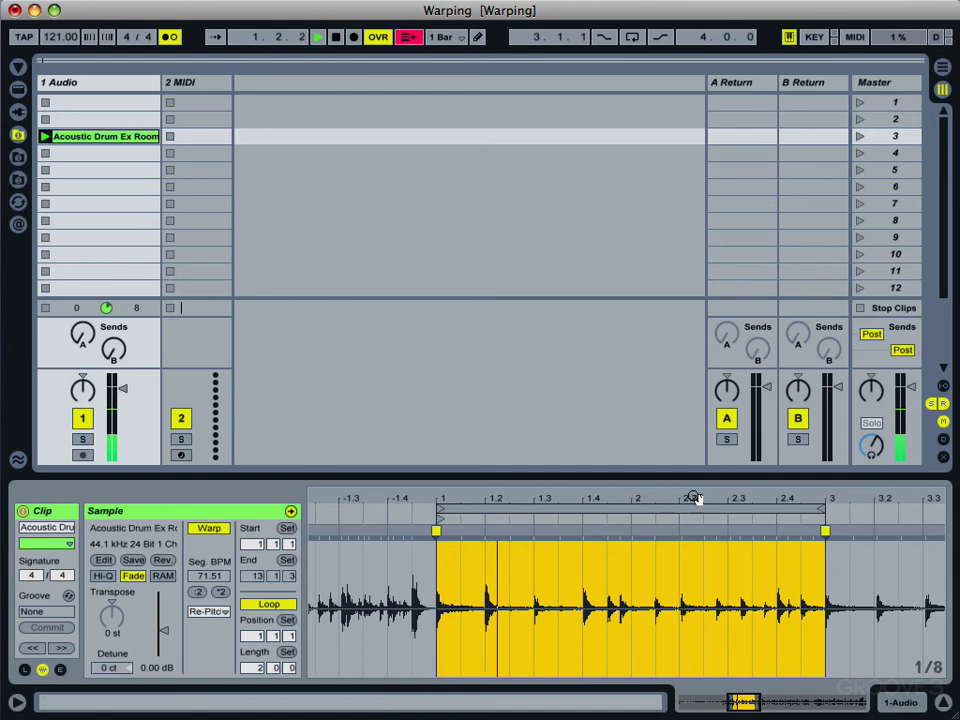
{"action": "left_click_drag", "start_coordinate": [692, 493], "coordinate": [692, 498]}
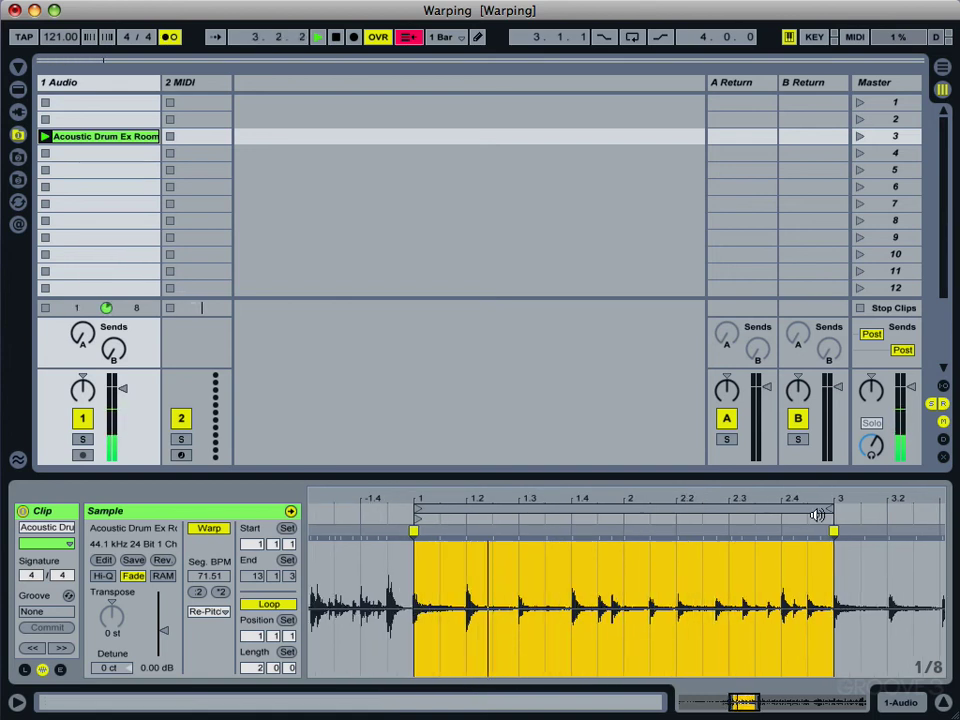
{"action": "key", "text": "space"}
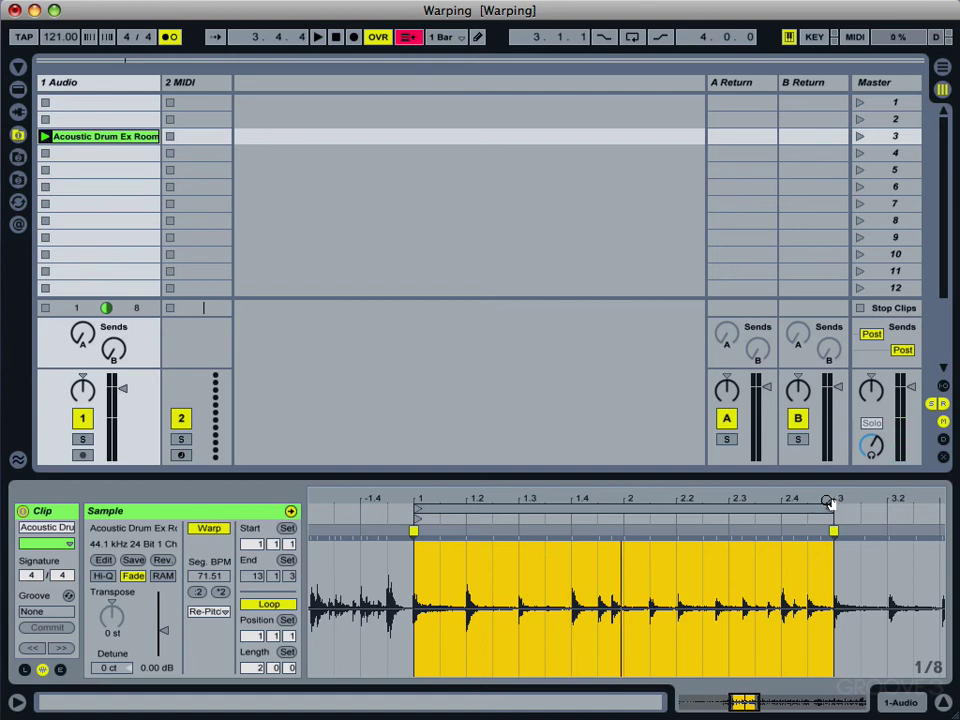
Step: Shift the two-bar loop forward so that it starts at 3.1.1
{"action": "left_click_drag", "start_coordinate": [773, 498], "coordinate": [495, 502]}
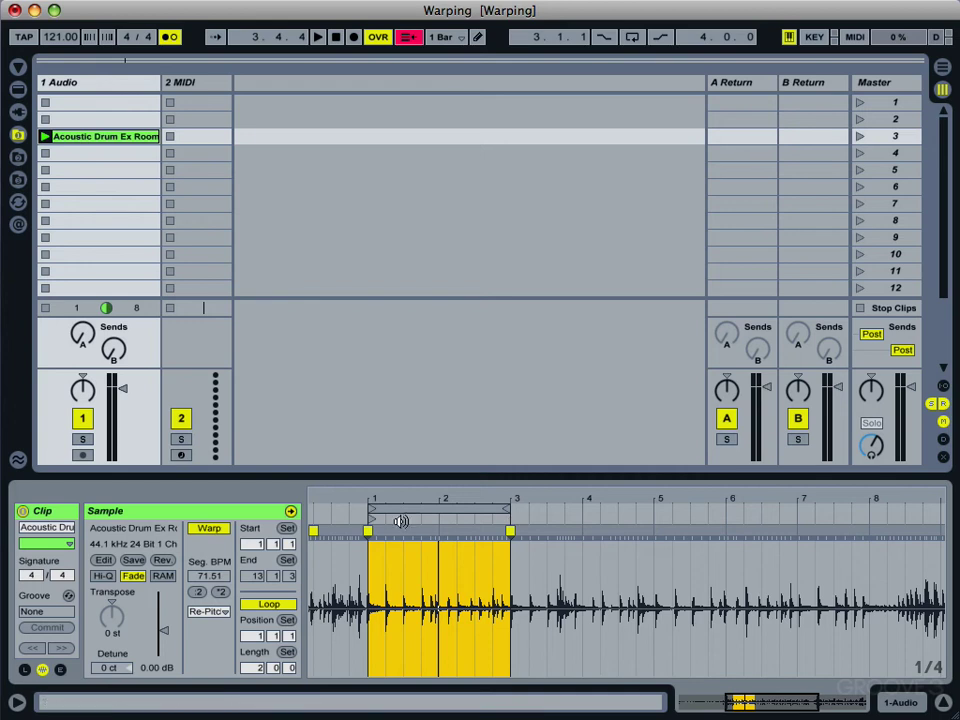
{"action": "left_click", "coordinate": [432, 509]}
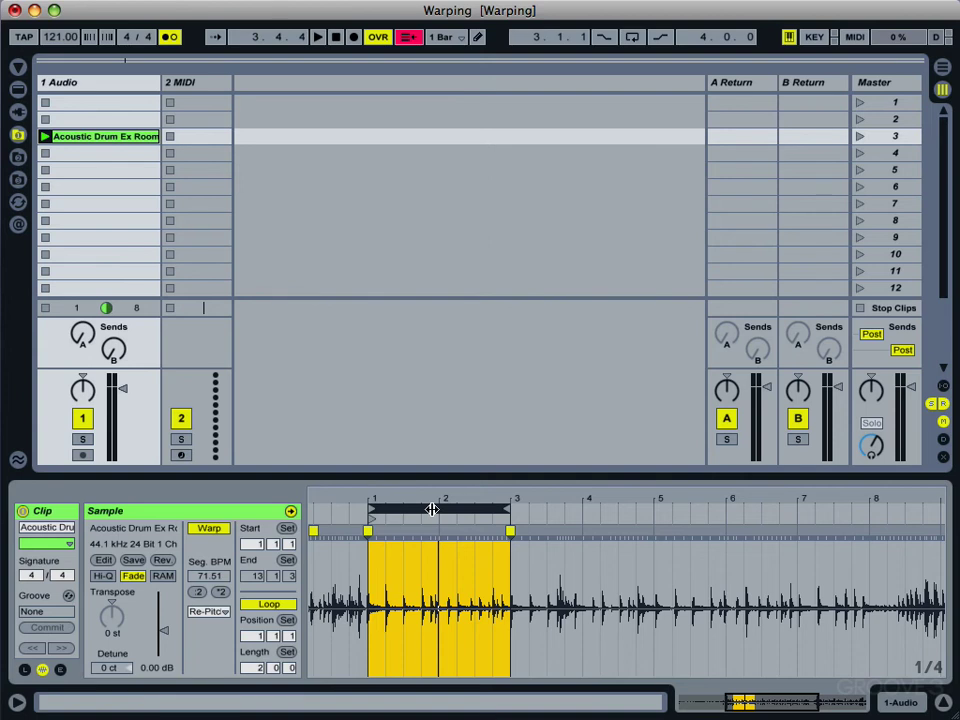
{"action": "key", "text": "Up"}
{"action": "key", "text": "Up"}
{"action": "key", "text": "Down"}
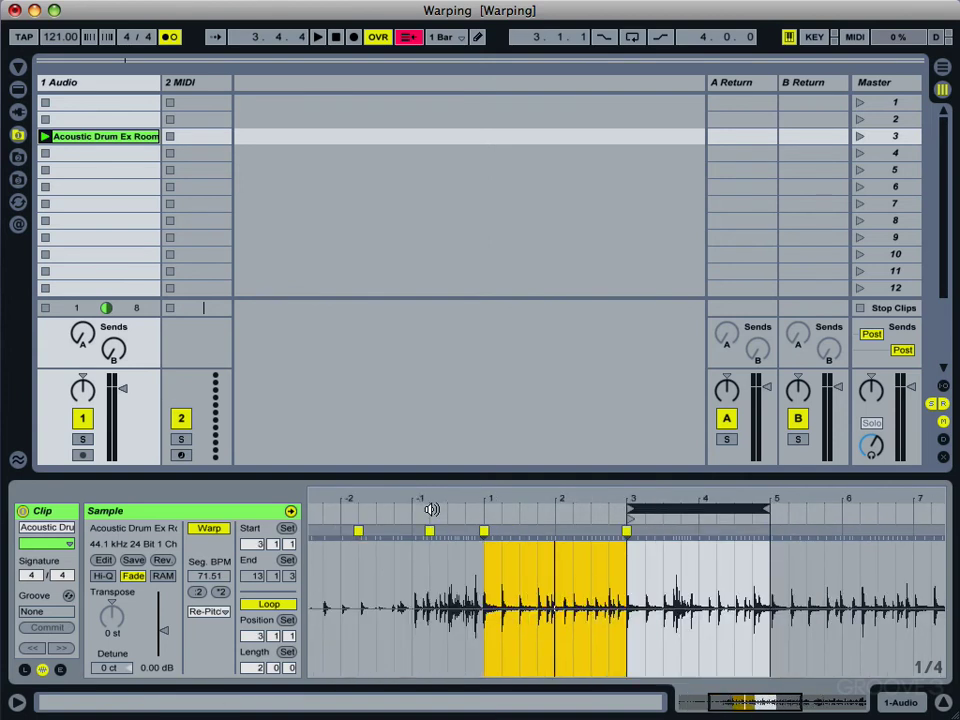
{"action": "key", "text": "Down"}
{"action": "key", "text": "Down"}
{"action": "key", "text": "Up"}
{"action": "key", "text": "Up"}
{"action": "key", "text": "Up"}
{"action": "key", "text": "Down"}
Step: Align the hit just after bar 5 to 5.1.1 with a warp marker, playing the loop from 3.1.1 to check it
{"action": "left_click_drag", "start_coordinate": [757, 502], "coordinate": [752, 590]}
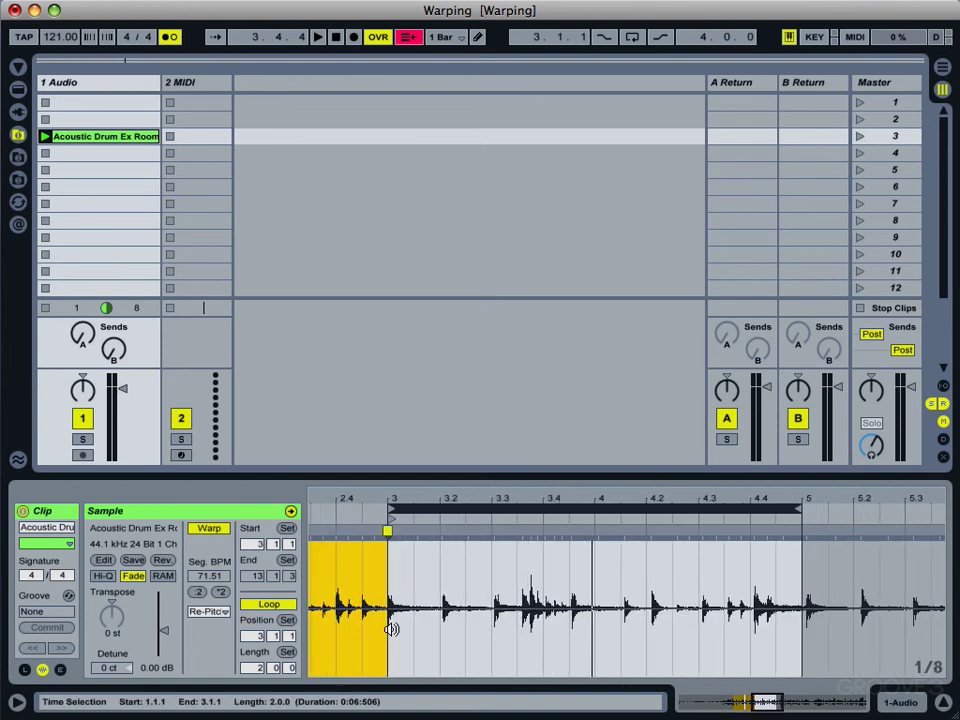
{"action": "key", "text": "space"}
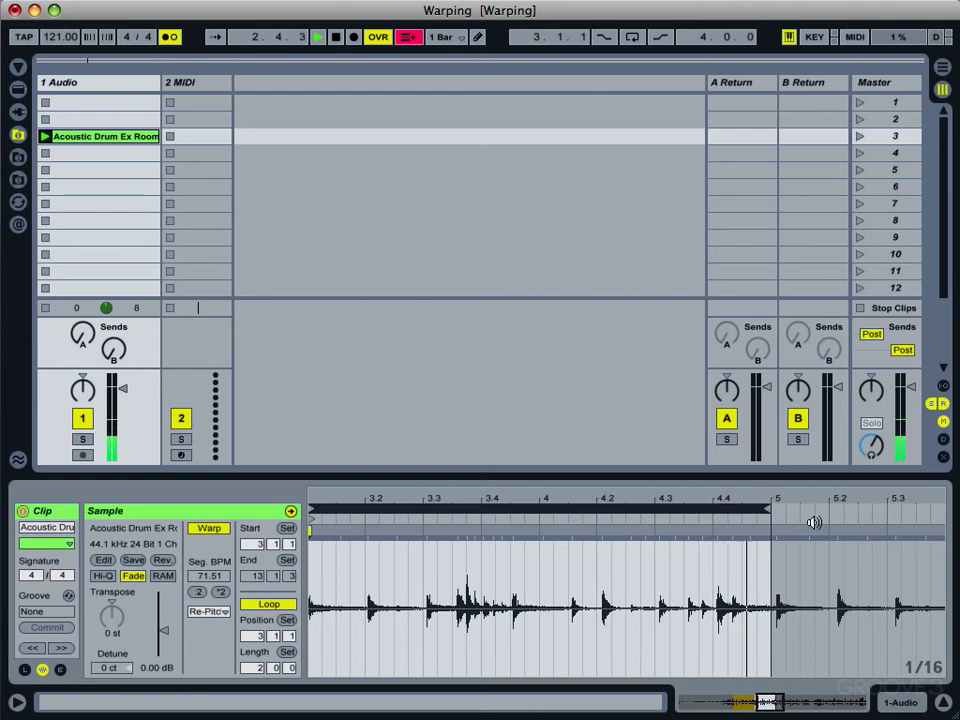
{"action": "key", "text": "space"}
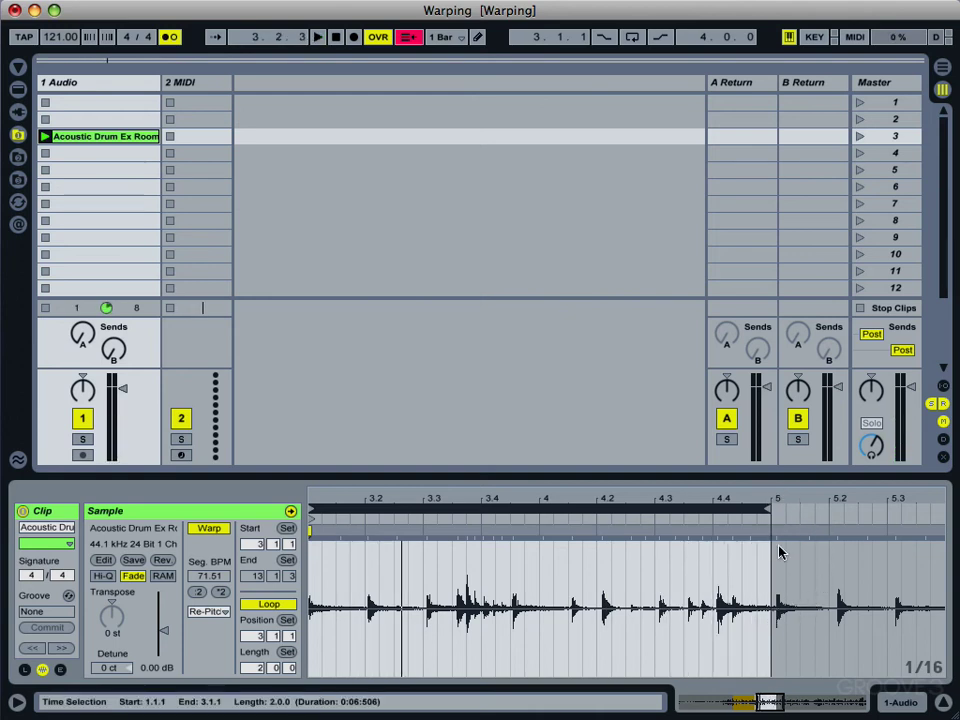
{"action": "mouse_move", "coordinate": [784, 499]}
{"action": "left_mouse_down"}
{"action": "mouse_move", "coordinate": [784, 530]}
{"action": "mouse_move", "coordinate": [755, 531]}
{"action": "left_mouse_up"}
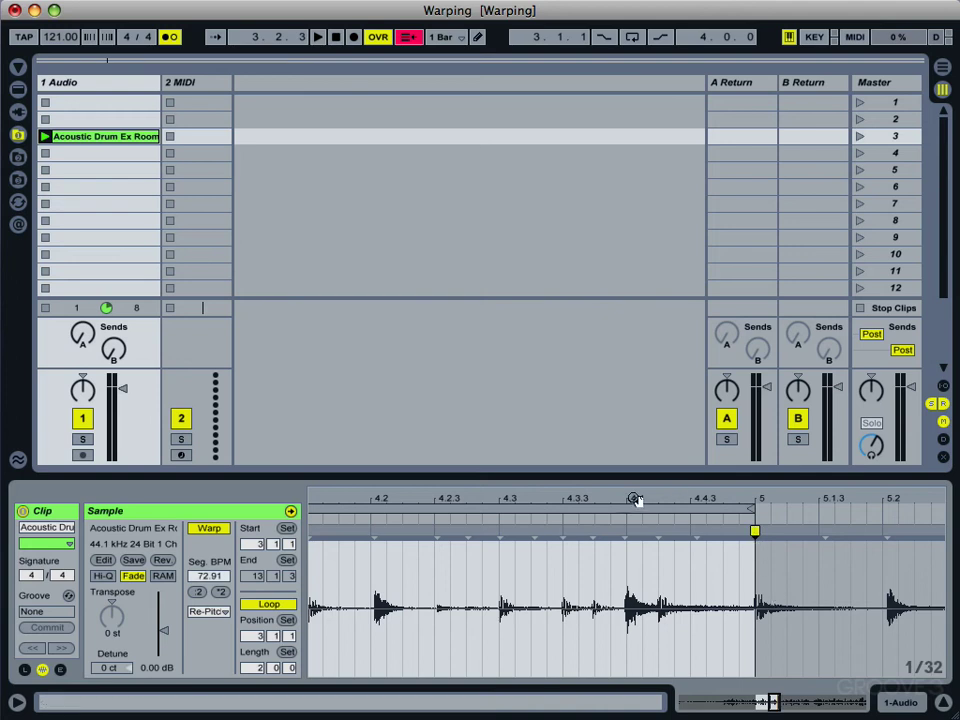
{"action": "left_click_drag", "start_coordinate": [637, 501], "coordinate": [636, 499]}
{"action": "key", "text": "space"}
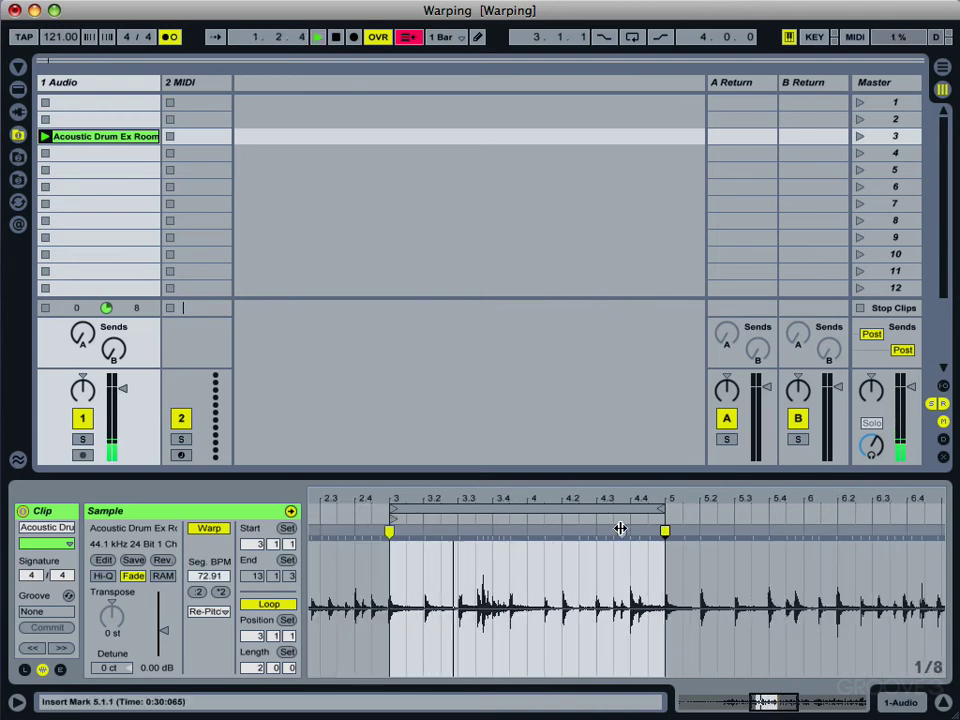
{"action": "left_click_drag", "start_coordinate": [624, 497], "coordinate": [551, 501]}
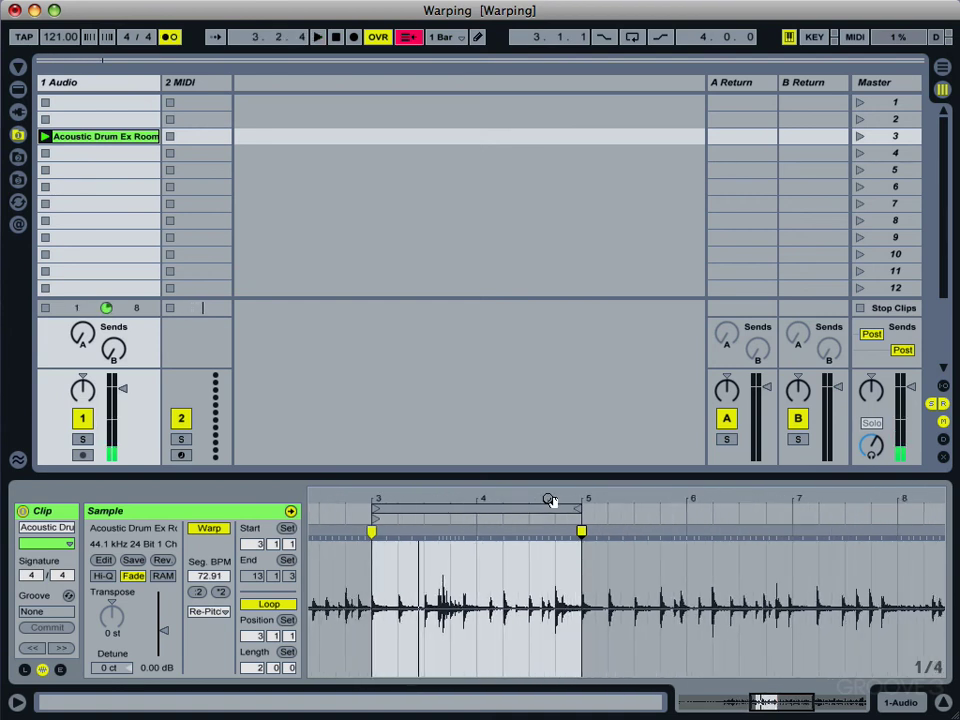
Step: Move the two-bar loop to 5.1.1 and, while it plays, warp the hit just before bar 7 to 7.1.1
{"action": "left_click", "coordinate": [507, 508]}
{"action": "key", "text": "Up"}
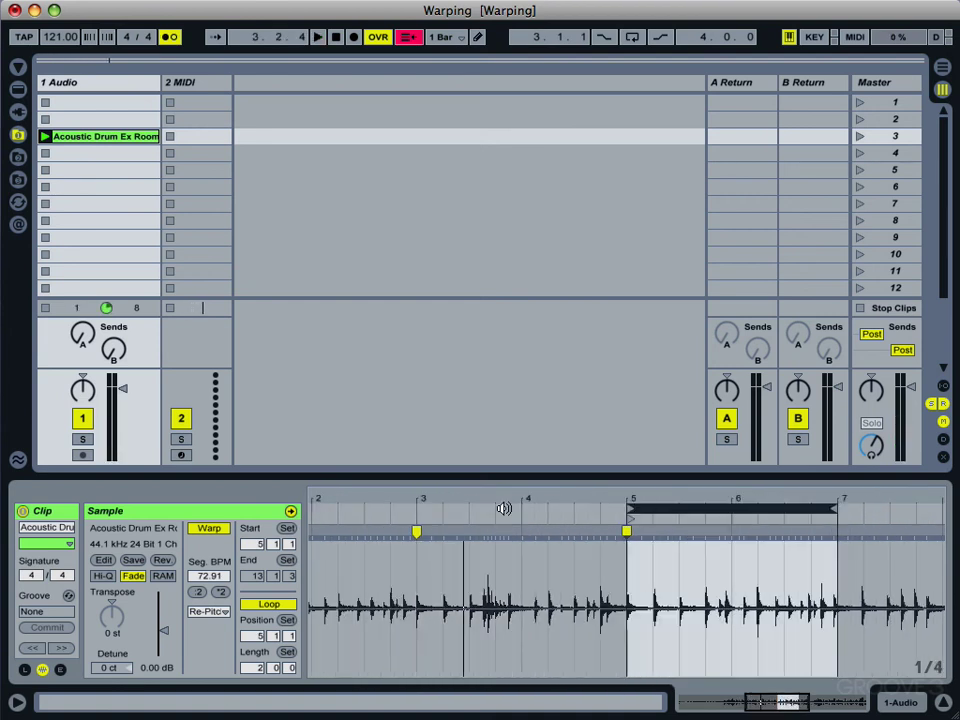
{"action": "left_click_drag", "start_coordinate": [838, 499], "coordinate": [838, 560]}
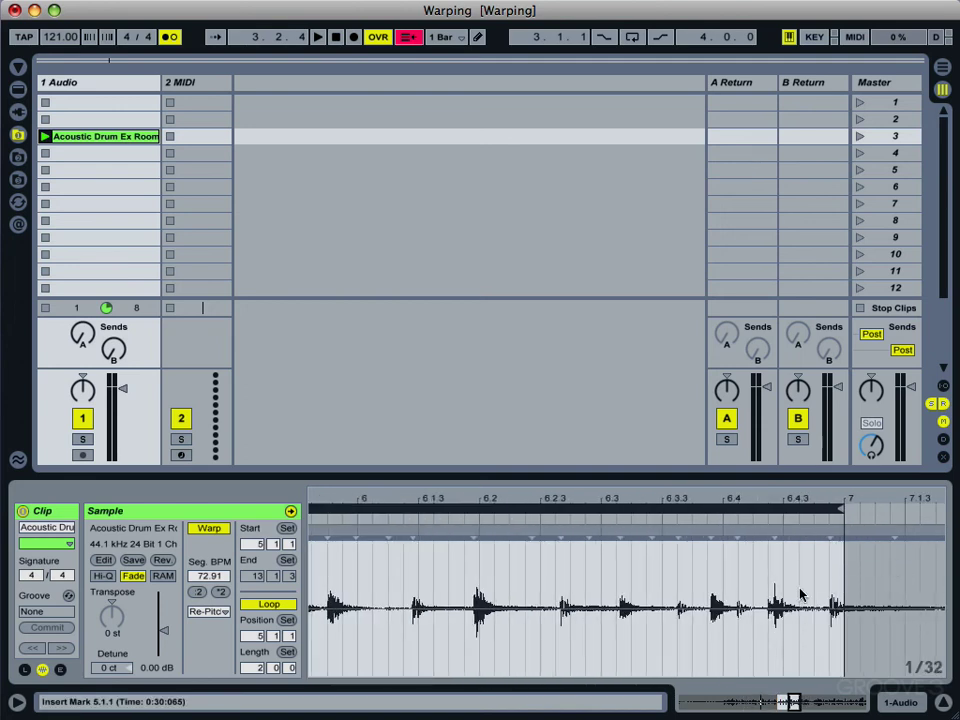
{"action": "key", "text": "space"}
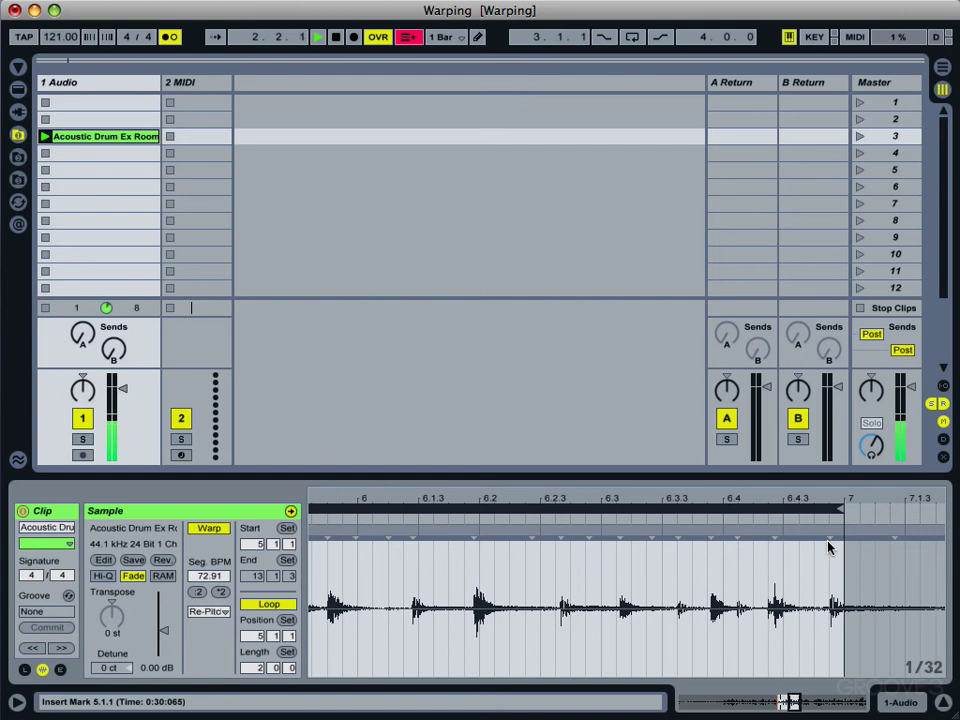
{"action": "left_click_drag", "start_coordinate": [831, 531], "coordinate": [838, 533]}
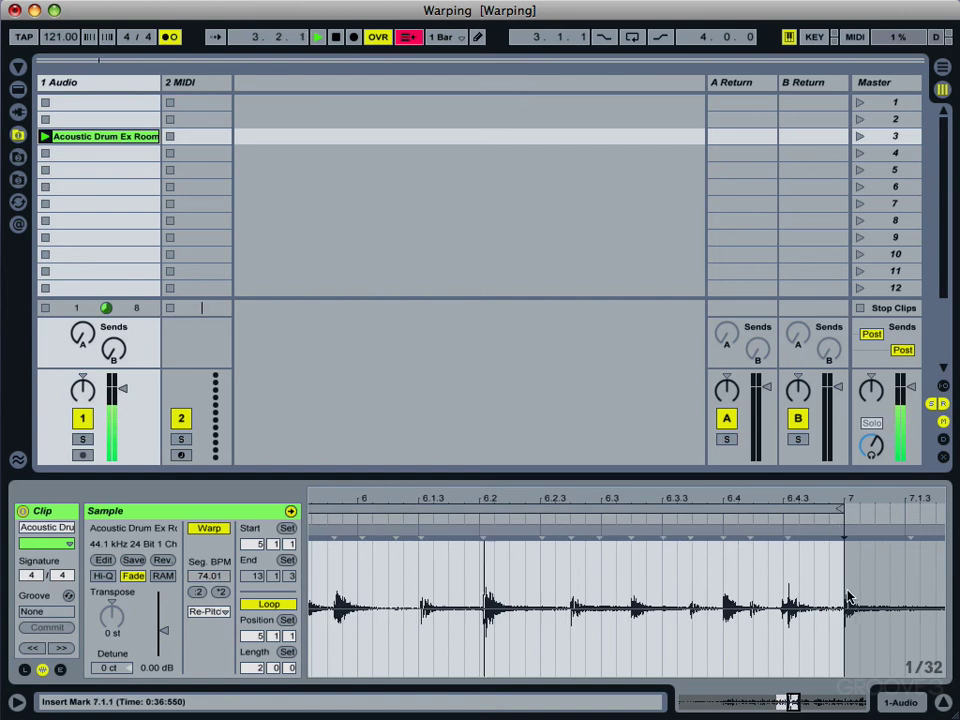
{"action": "key", "text": "space"}
Step: Examine how the hits between 5.1.1 and 7.1.1 line up with the grid, close up and across the whole clip
{"action": "left_click_drag", "start_coordinate": [623, 499], "coordinate": [623, 405]}
{"action": "left_click_drag", "start_coordinate": [561, 499], "coordinate": [557, 595]}
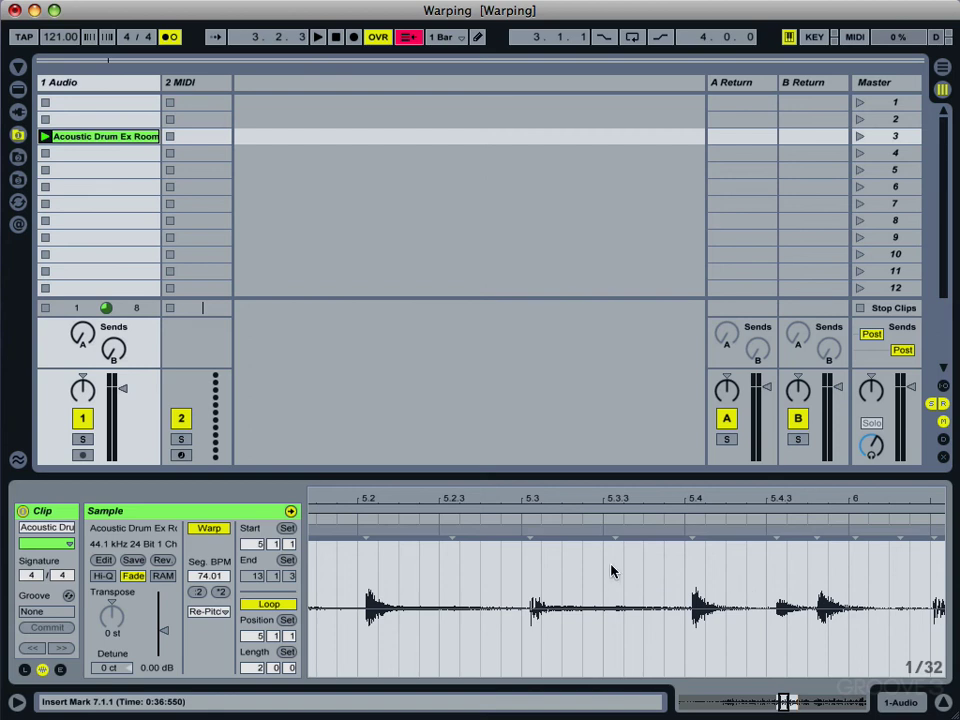
{"action": "mouse_move", "coordinate": [636, 540]}
{"action": "left_mouse_down"}
{"action": "mouse_move", "coordinate": [636, 515]}
{"action": "mouse_move", "coordinate": [607, 502]}
{"action": "left_mouse_up"}
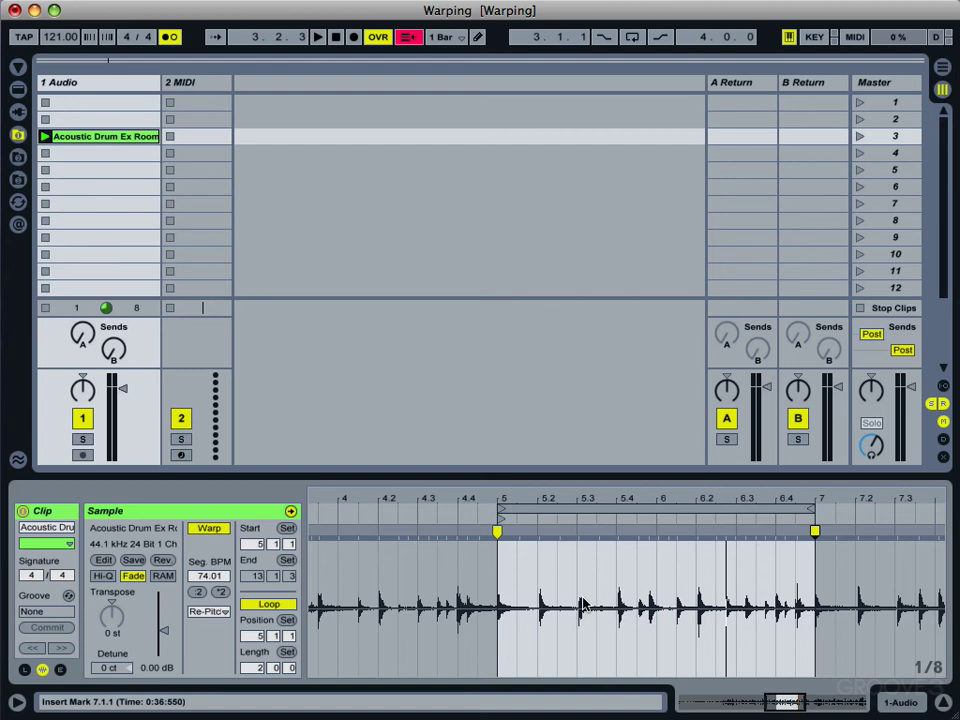
{"action": "left_click_drag", "start_coordinate": [585, 497], "coordinate": [569, 567]}
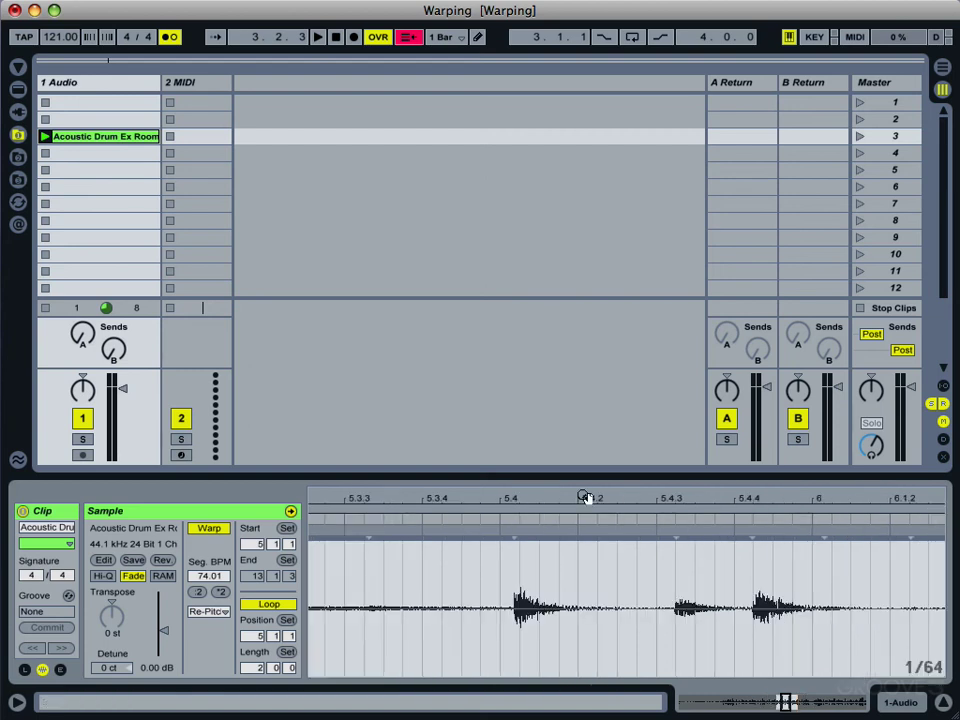
{"action": "left_click_drag", "start_coordinate": [597, 507], "coordinate": [592, 497]}
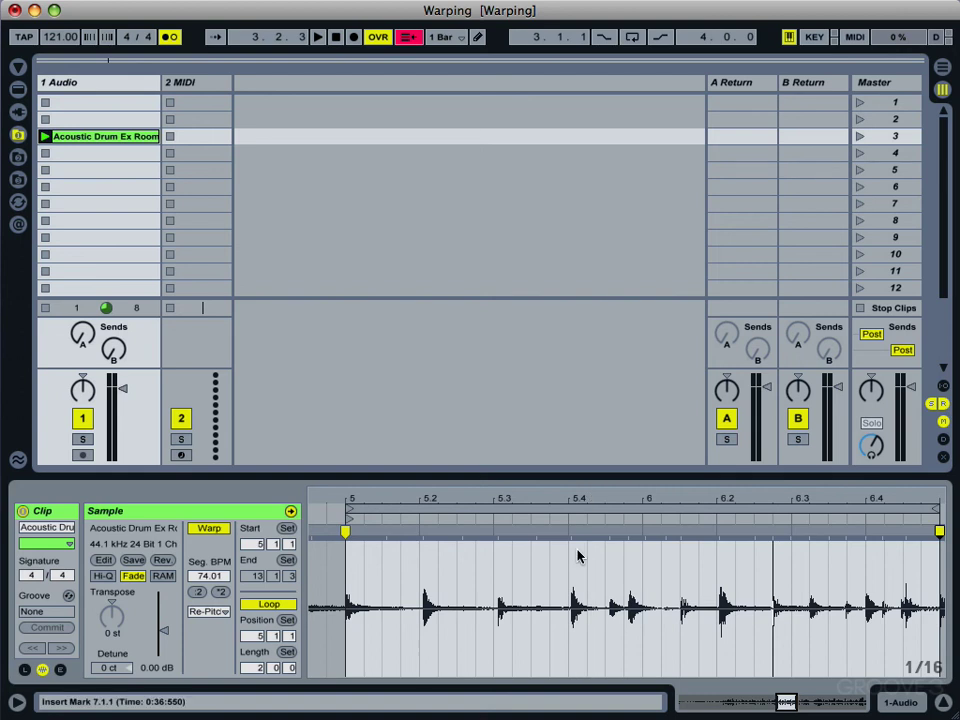
{"action": "left_click_drag", "start_coordinate": [578, 515], "coordinate": [578, 499]}
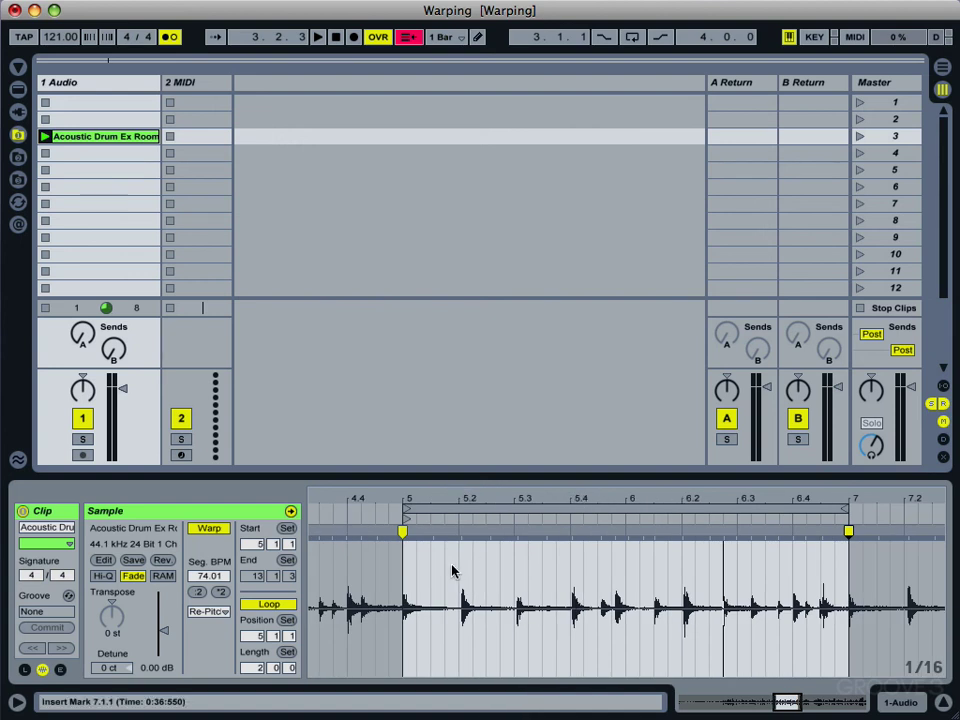
{"action": "left_click_drag", "start_coordinate": [640, 500], "coordinate": [640, 440]}
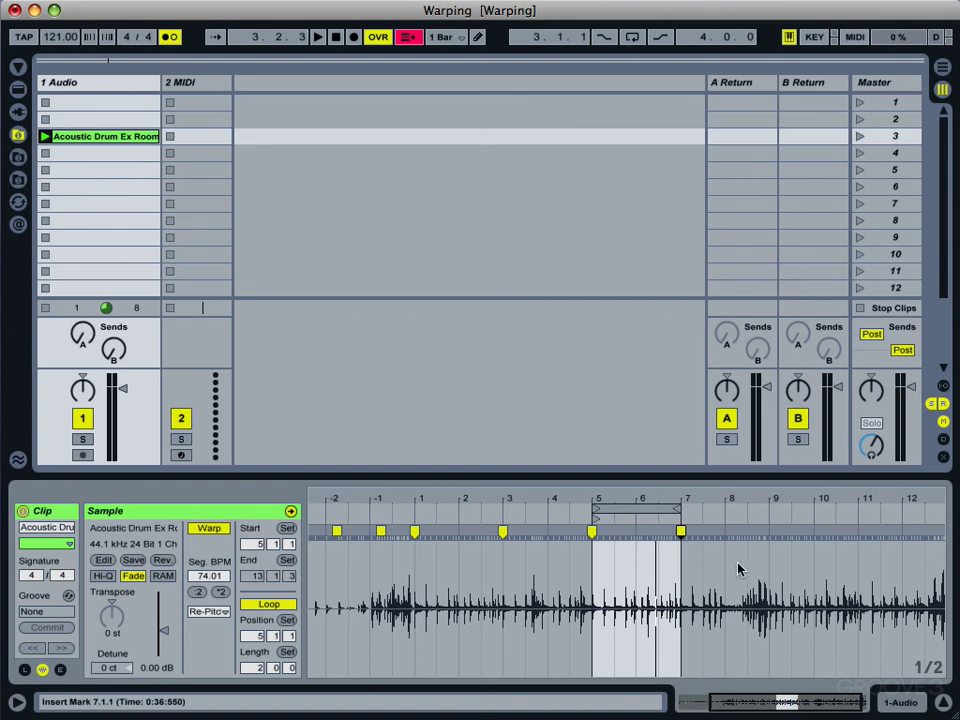
{"action": "left_click_drag", "start_coordinate": [636, 501], "coordinate": [611, 503]}
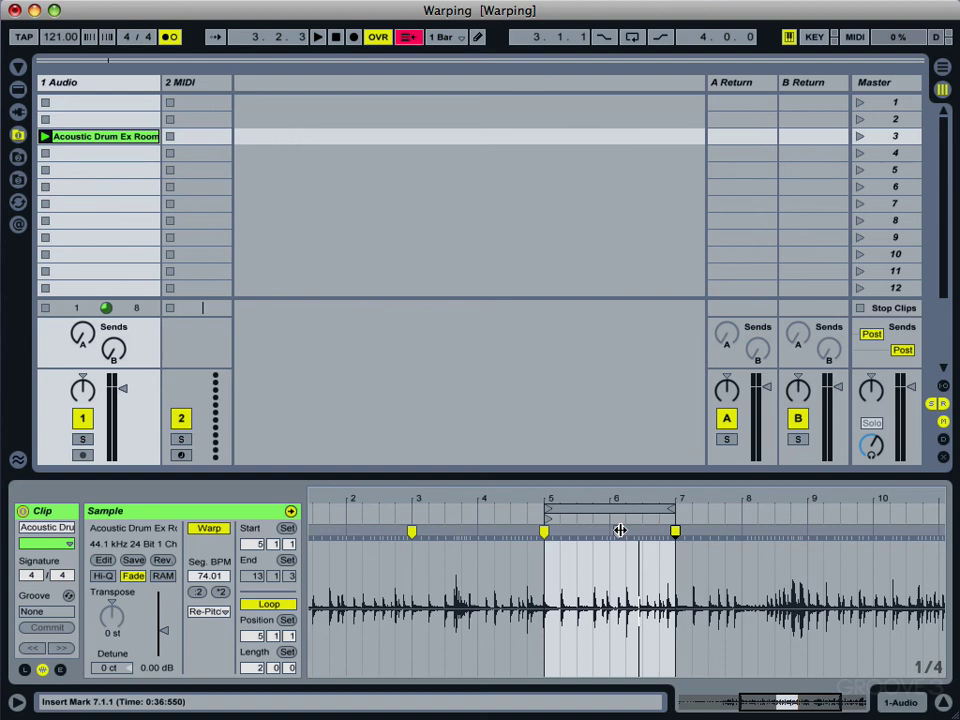
{"action": "left_click_drag", "start_coordinate": [619, 501], "coordinate": [636, 502]}
{"action": "left_click_drag", "start_coordinate": [620, 501], "coordinate": [673, 498]}
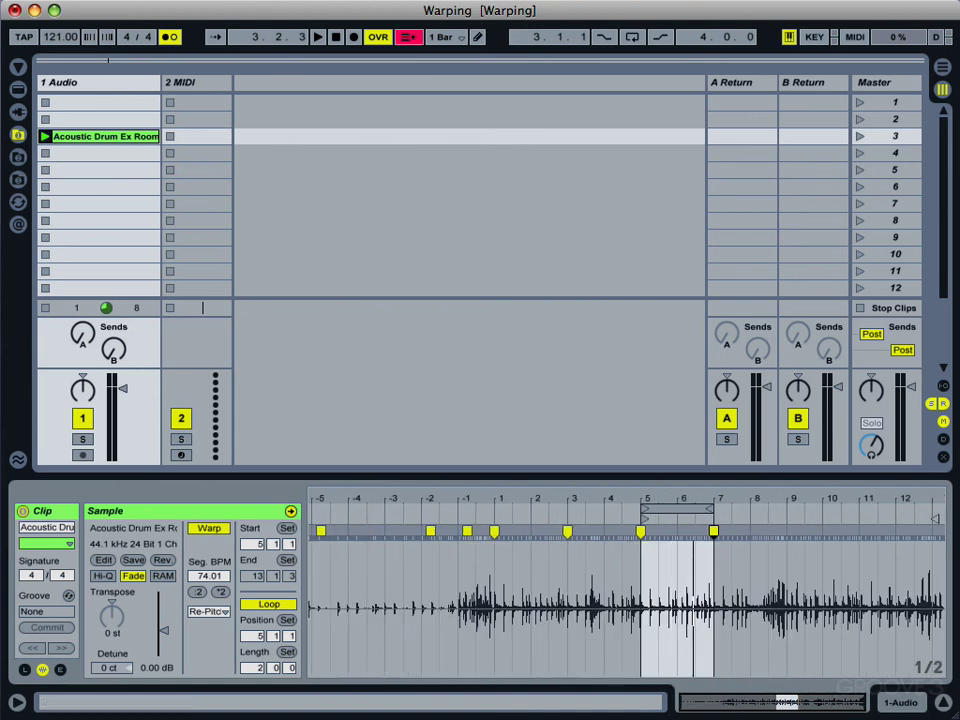
Step: Snap the hit just after 5.2 to 5.2.1 with a warp marker and inspect the following hits up to bar 7
{"action": "left_click_drag", "start_coordinate": [673, 497], "coordinate": [345, 520]}
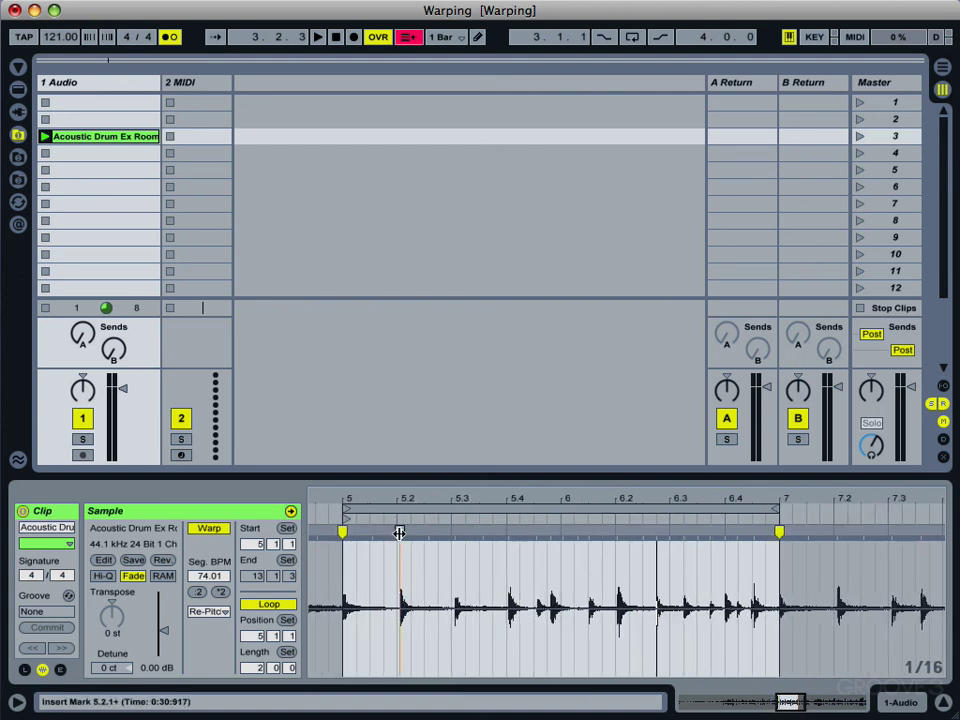
{"action": "double_click", "coordinate": [399, 533]}
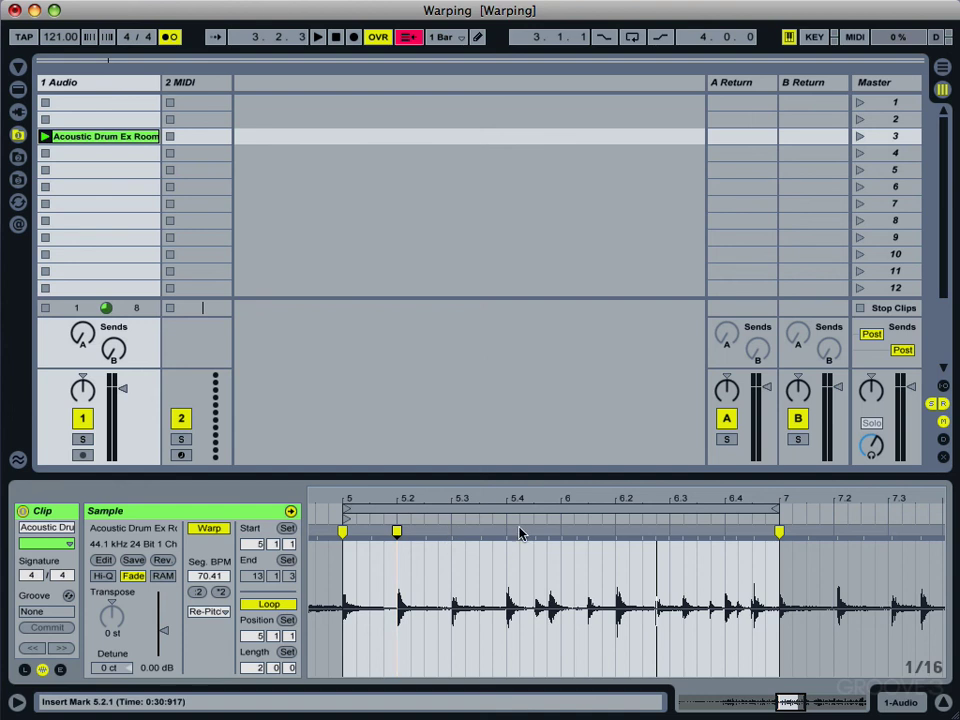
{"action": "left_click_drag", "start_coordinate": [516, 501], "coordinate": [516, 505]}
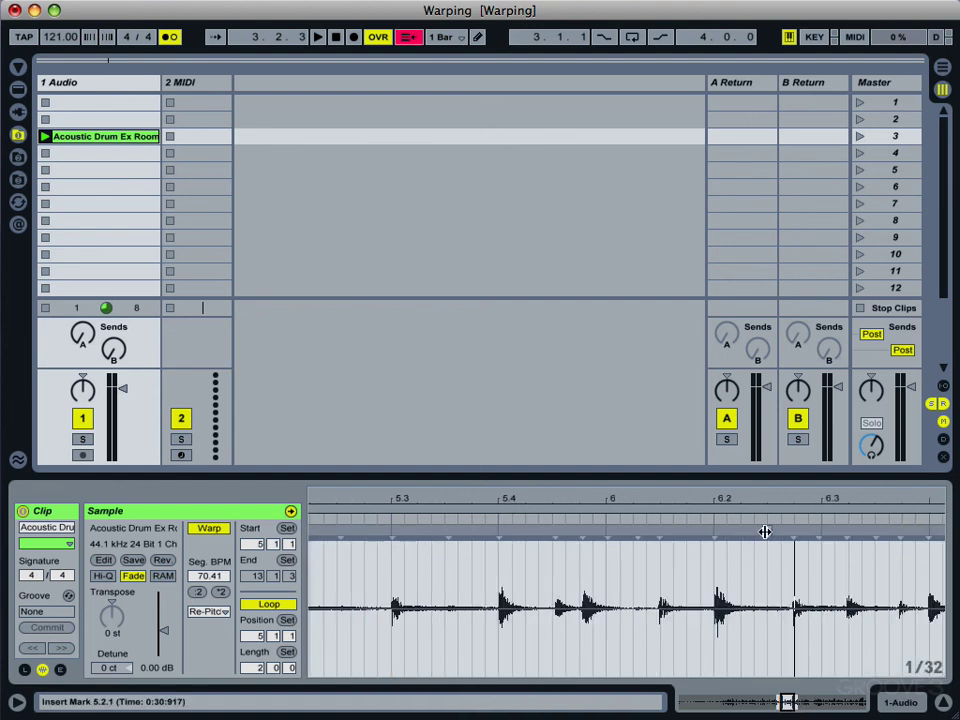
{"action": "left_click_drag", "start_coordinate": [846, 499], "coordinate": [583, 499]}
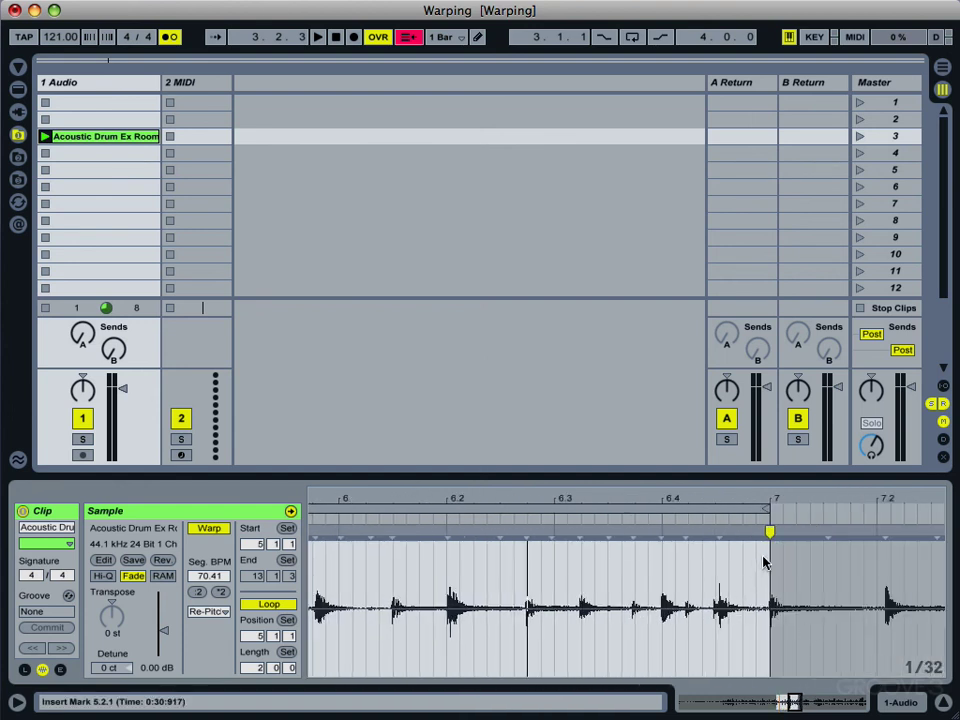
Step: Try inserting warp markers at every transient between 5.1.1 and 7.1.1 for quantizing to 1/16 at 100 %, and undo the insertion
{"action": "left_click_drag", "start_coordinate": [508, 501], "coordinate": [659, 502]}
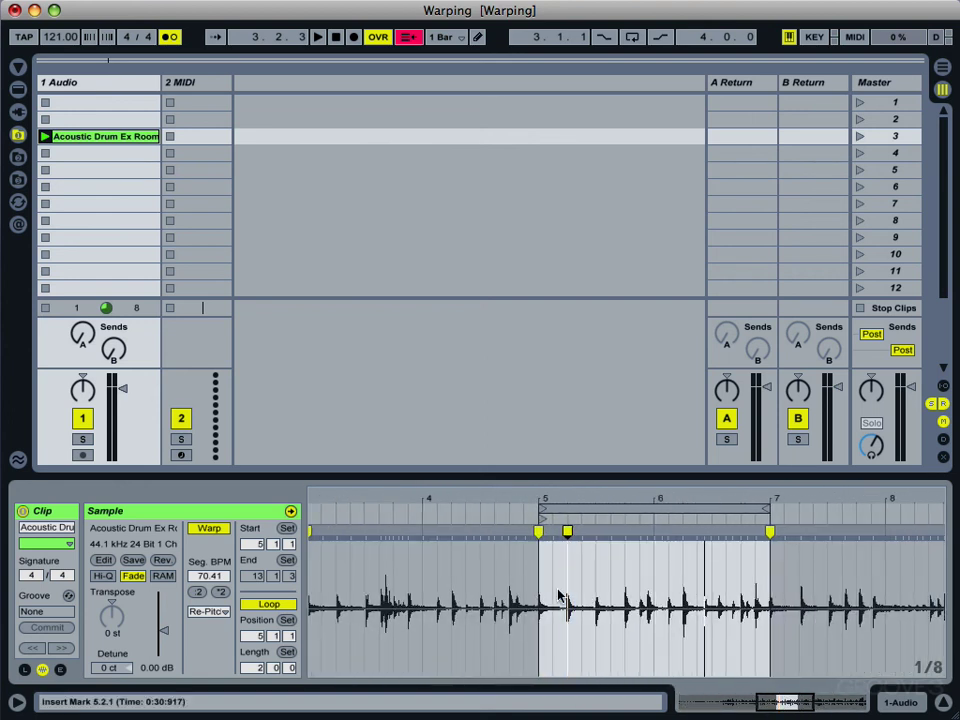
{"action": "left_click_drag", "start_coordinate": [540, 580], "coordinate": [765, 585]}
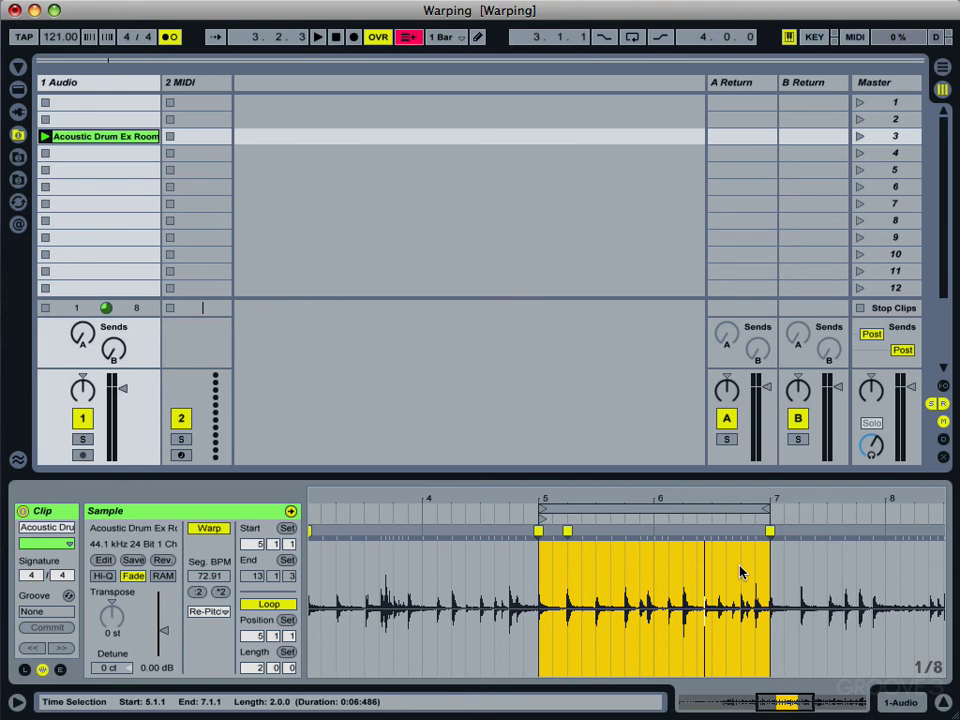
{"action": "key", "text": "super+shift+i"}
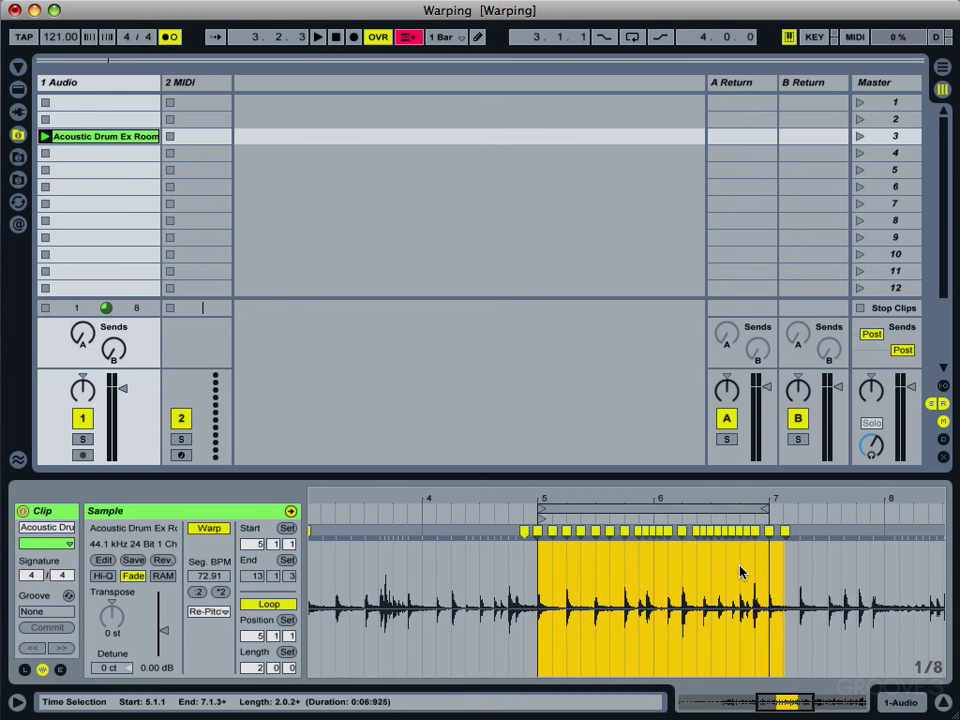
{"action": "key", "text": "super+u"}
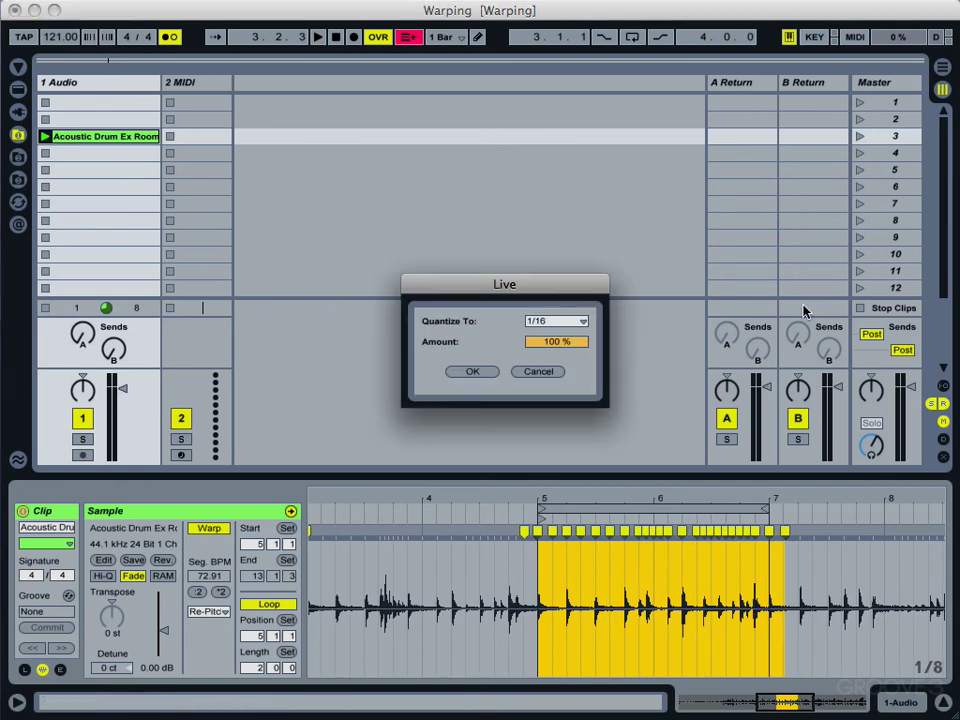
{"action": "left_click", "coordinate": [537, 372]}
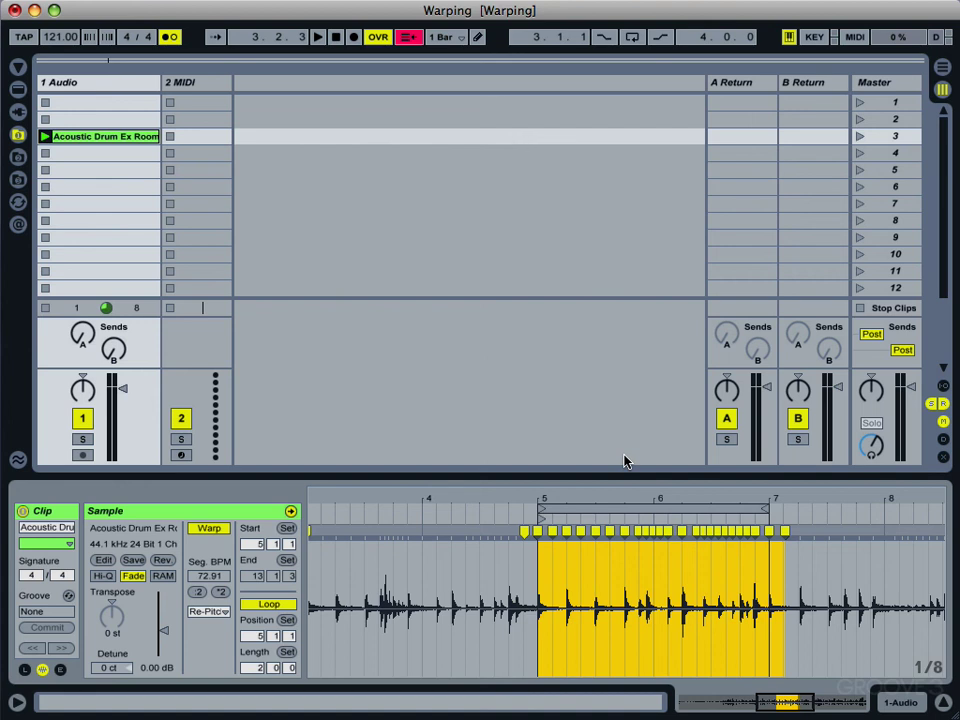
{"action": "key", "text": "super+z"}
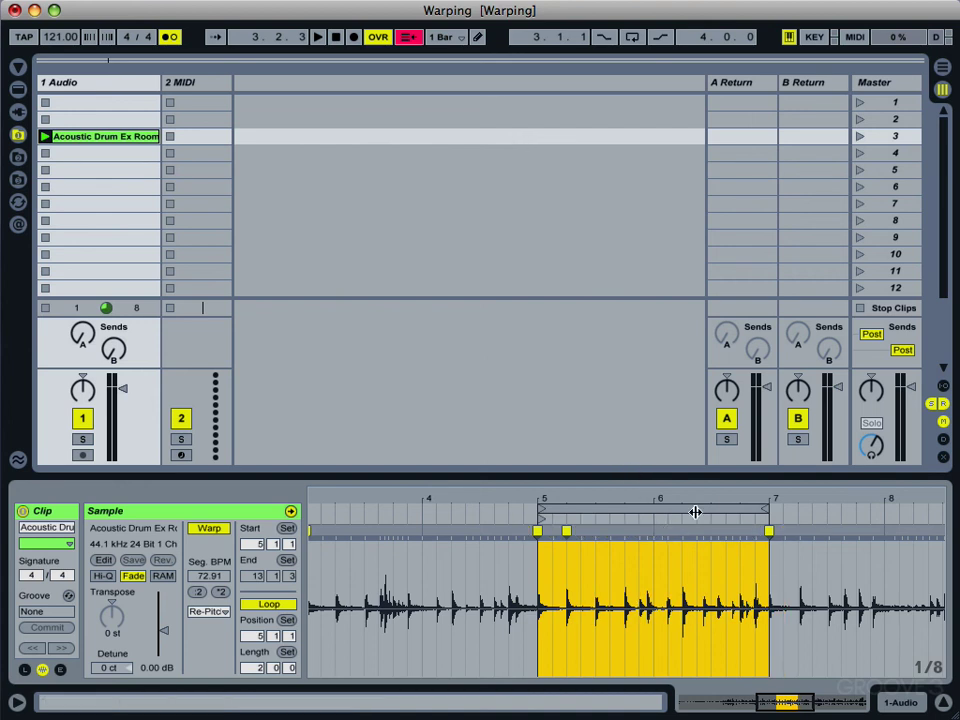
Step: Delete the three warp markers before bar 1, from about -5.2.1 to -1.2.1
{"action": "mouse_move", "coordinate": [711, 497]}
{"action": "left_mouse_down"}
{"action": "mouse_move", "coordinate": [586, 497]}
{"action": "mouse_move", "coordinate": [697, 497]}
{"action": "left_mouse_up"}
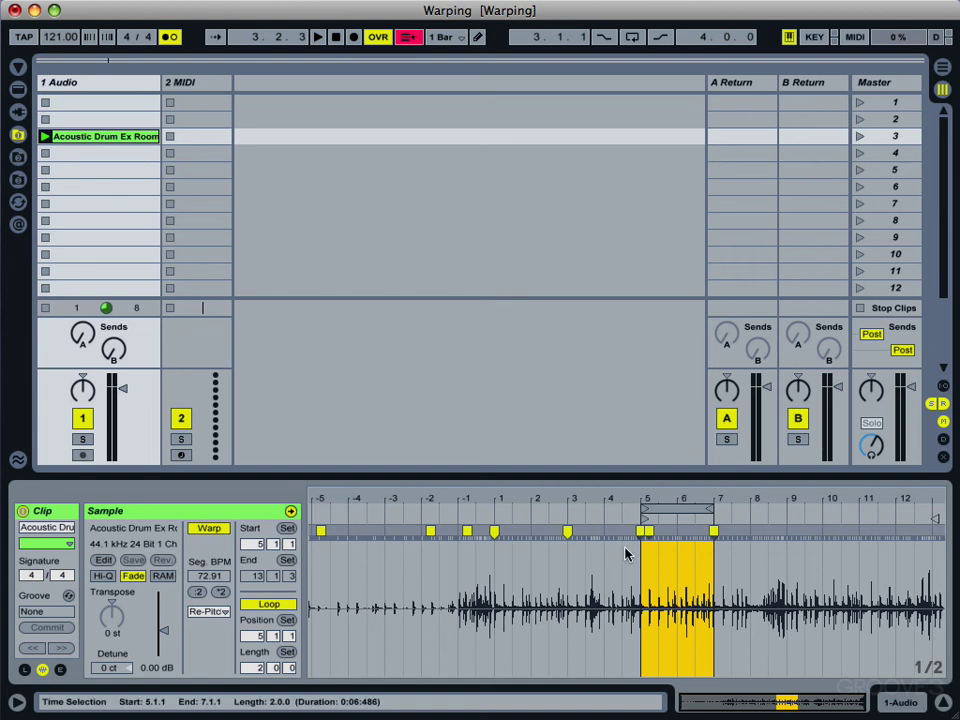
{"action": "left_click", "coordinate": [467, 529]}
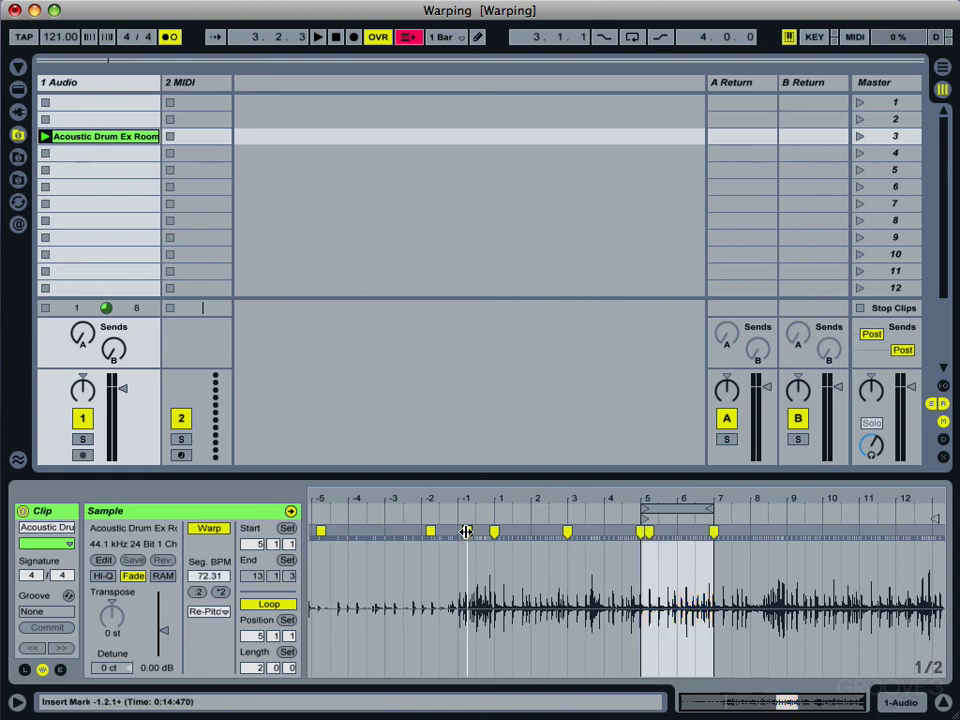
{"action": "double_click", "coordinate": [319, 531]}
{"action": "left_click", "coordinate": [316, 532], "text": "shift"}
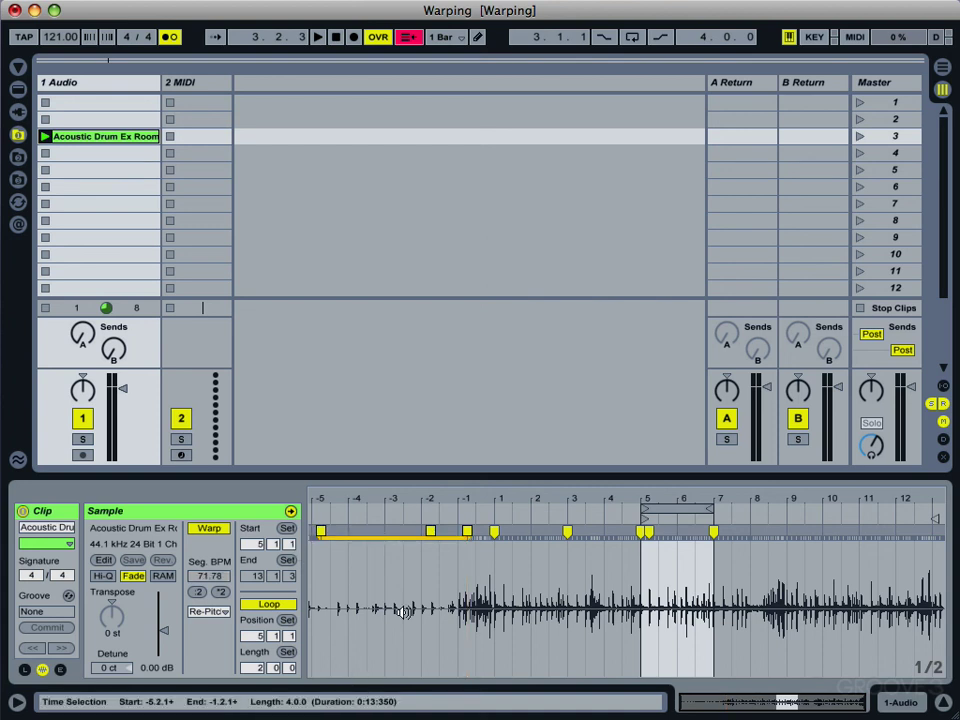
{"action": "key", "text": "Delete"}
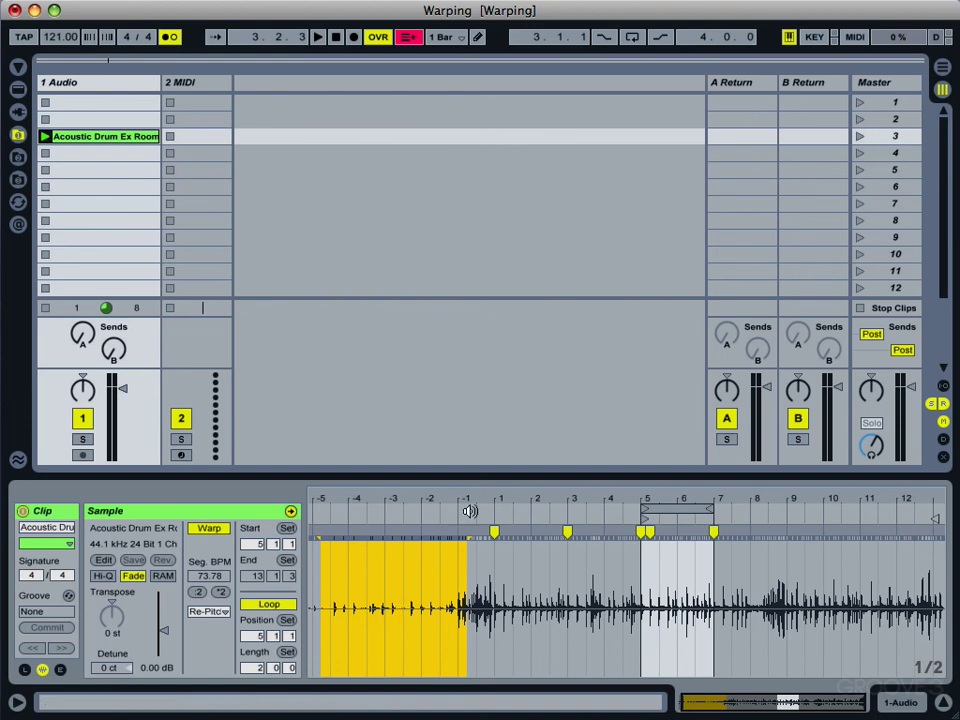
Step: Select all warp markers from 1.1.1 to 7.1.1 and shift them together so the first one lands on 7.1.1
{"action": "left_click_drag", "start_coordinate": [479, 504], "coordinate": [482, 501]}
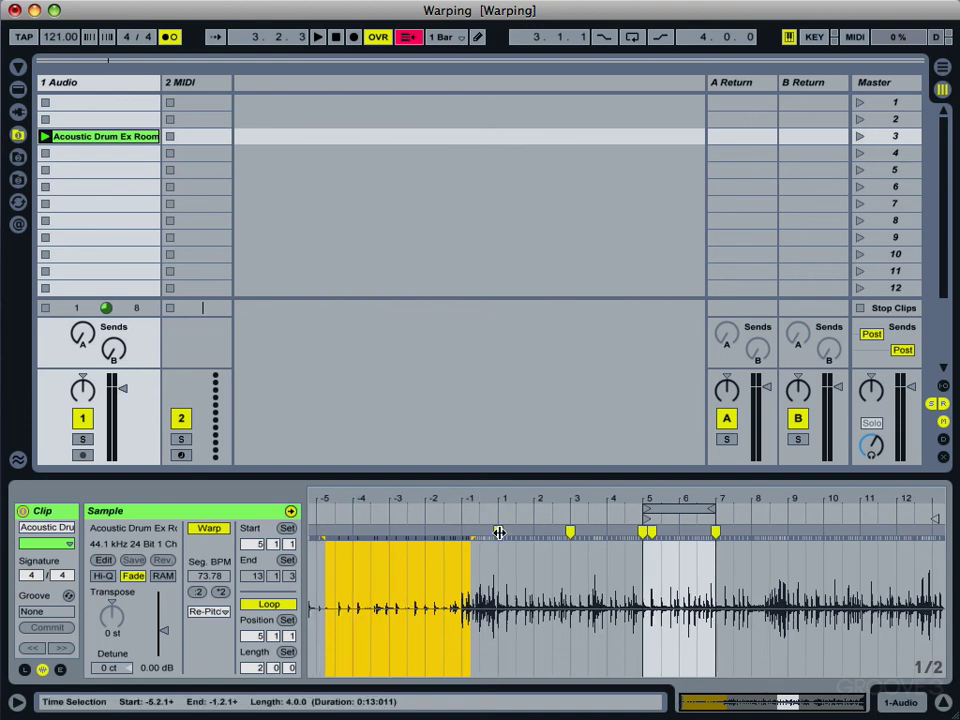
{"action": "left_click", "coordinate": [499, 532]}
{"action": "left_click", "coordinate": [715, 532], "text": "shift"}
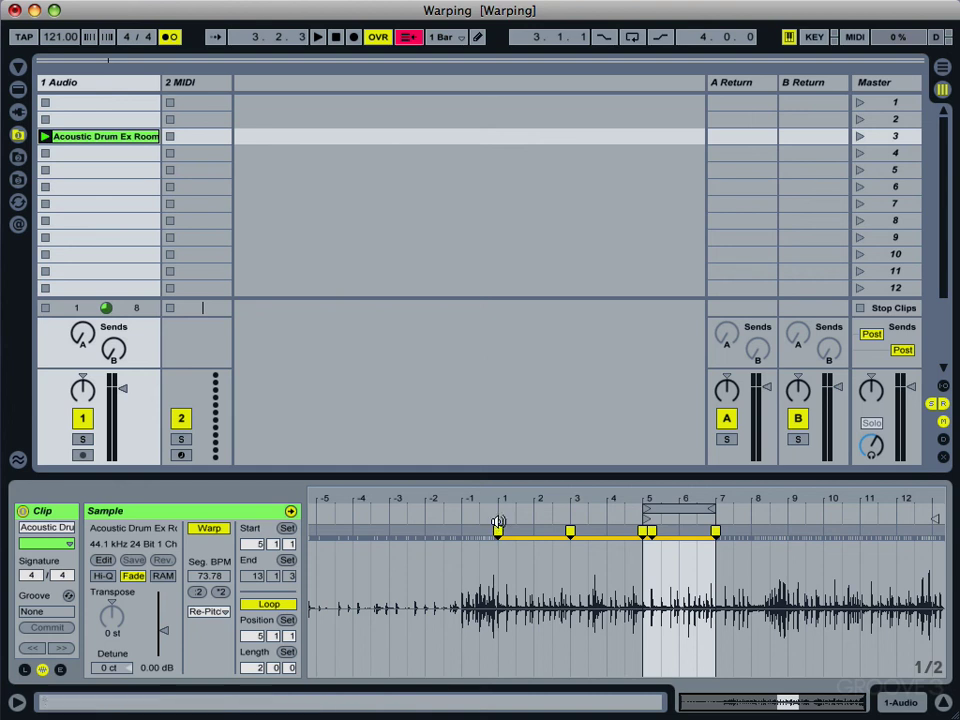
{"action": "mouse_move", "coordinate": [499, 530]}
{"action": "left_mouse_down"}
{"action": "mouse_move", "coordinate": [810, 540]}
{"action": "mouse_move", "coordinate": [320, 540]}
{"action": "mouse_move", "coordinate": [555, 561]}
{"action": "mouse_move", "coordinate": [789, 561]}
{"action": "mouse_move", "coordinate": [725, 565]}
{"action": "mouse_move", "coordinate": [733, 565]}
{"action": "left_mouse_up"}
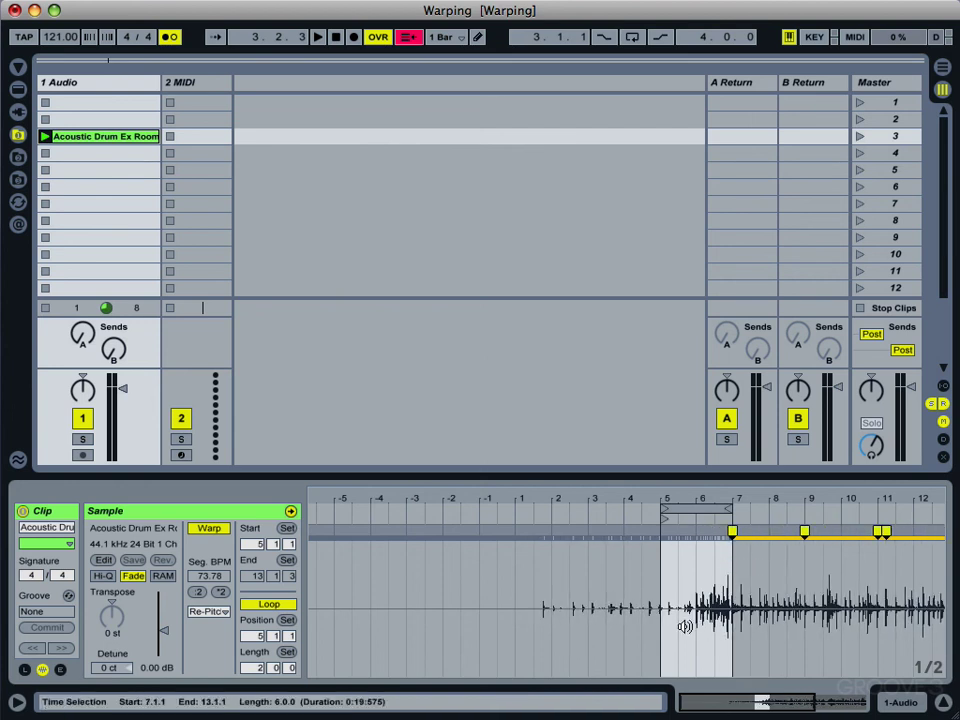
Step: Play part of the loop starting at 5.1.1 to hear the audio that precedes the shifted markers
{"action": "left_click_drag", "start_coordinate": [701, 501], "coordinate": [532, 613]}
{"action": "key", "text": "space"}
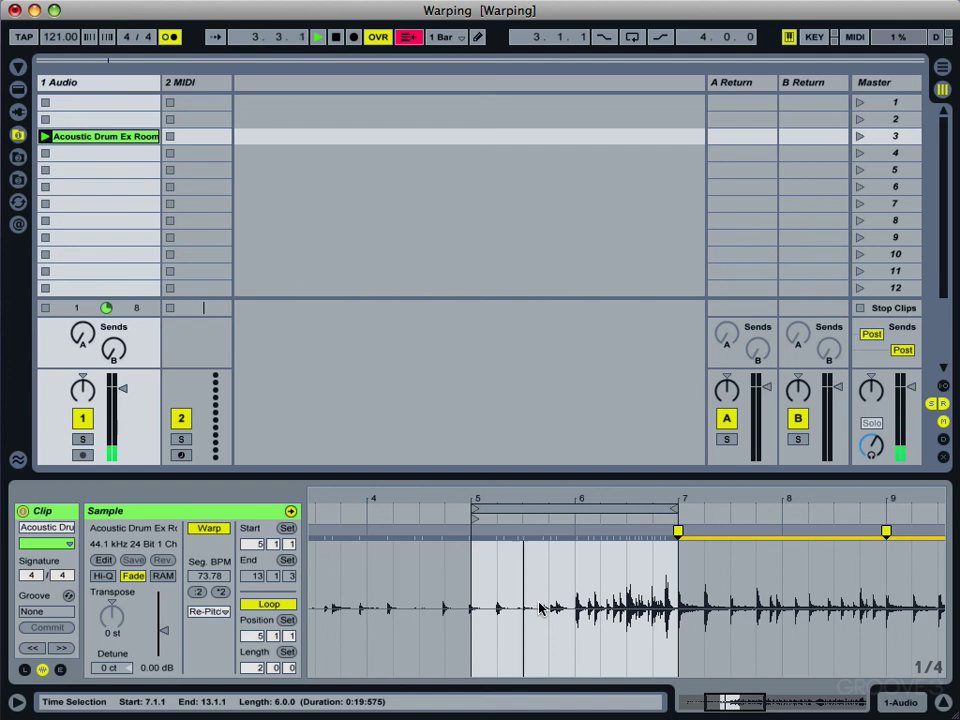
{"action": "key", "text": "space"}
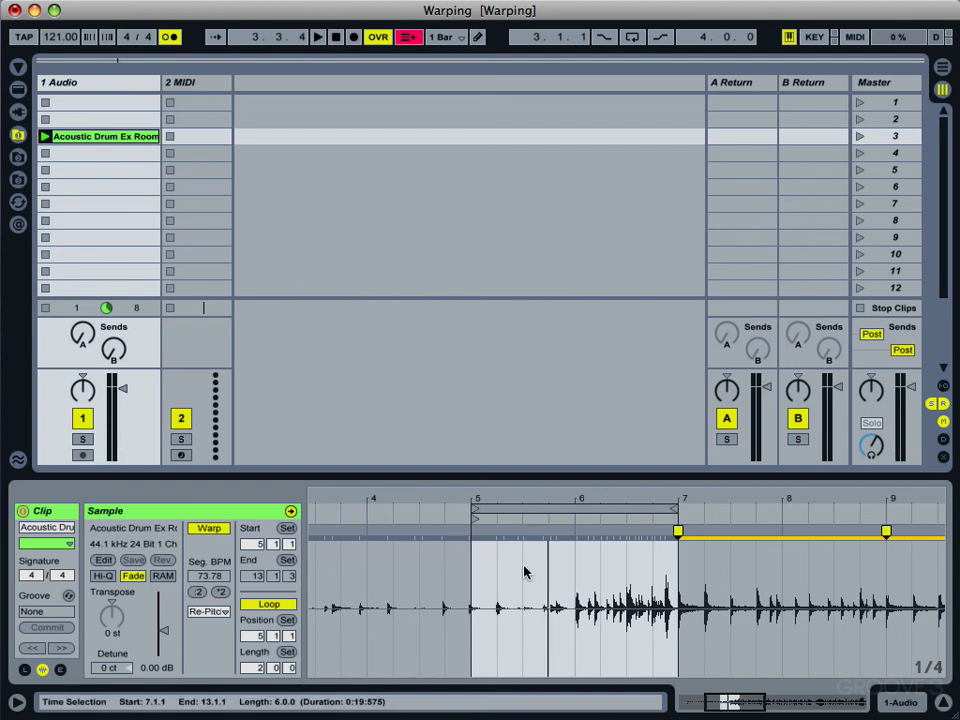